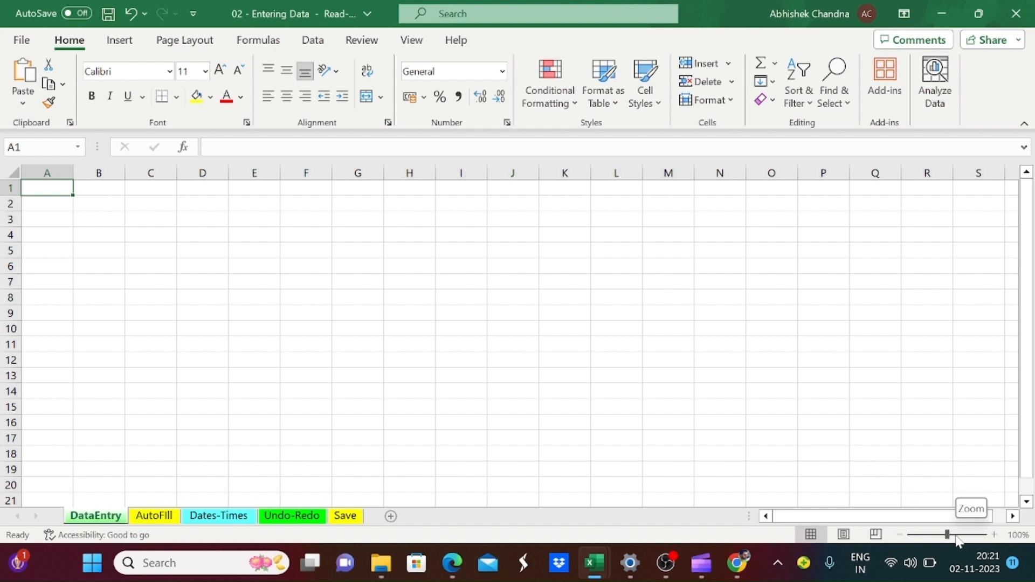
# Step: Try smaller and larger zoom levels on the DataEntry sheet and settle on 160%
pyautogui.click(900, 535)
pyautogui.click(900, 534)
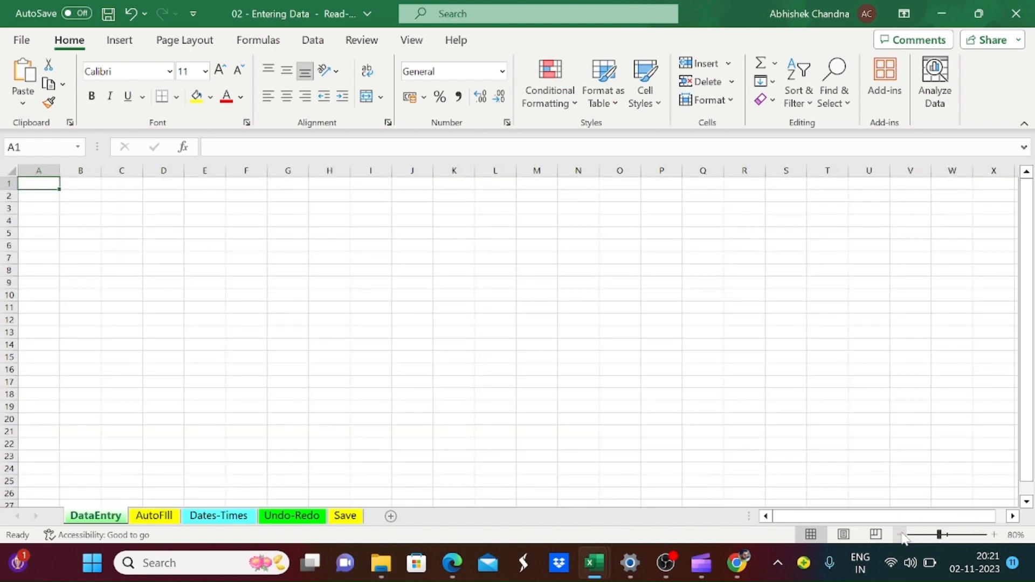
pyautogui.click(993, 535)
pyautogui.click(994, 535)
pyautogui.click(994, 535)
pyautogui.click(993, 535)
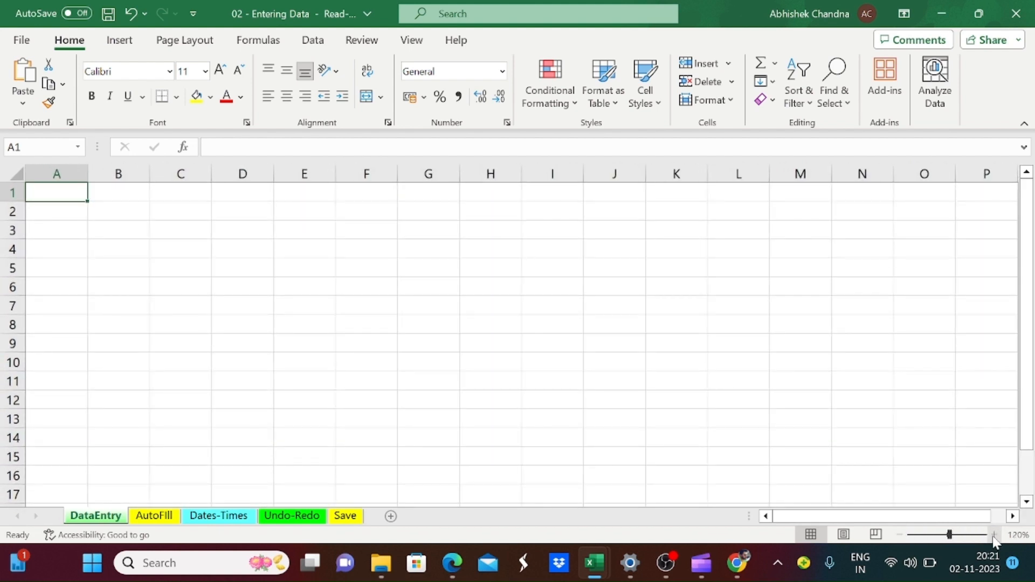
pyautogui.click(993, 535)
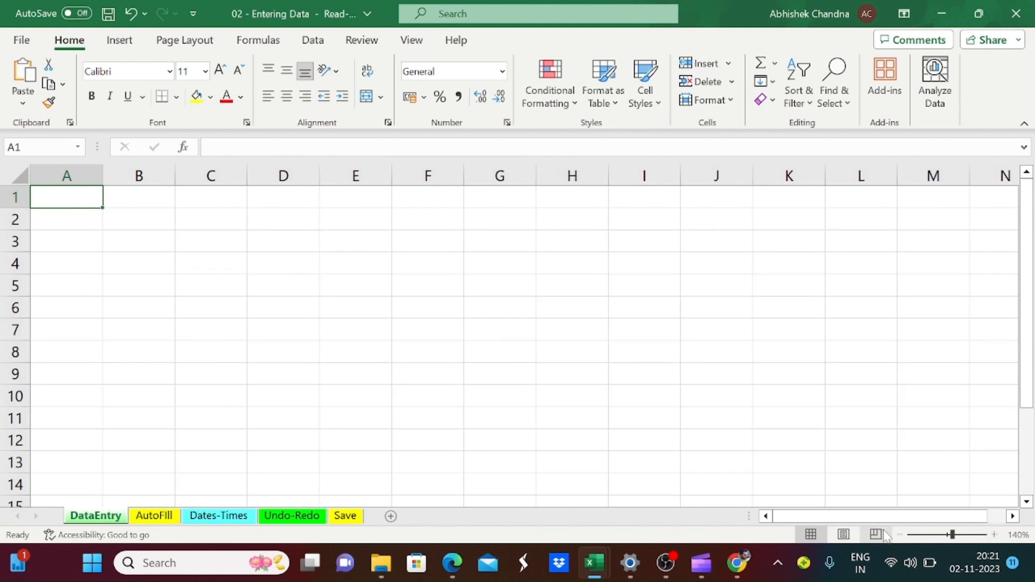
pyautogui.click(900, 534)
pyautogui.click(900, 535)
pyautogui.click(900, 534)
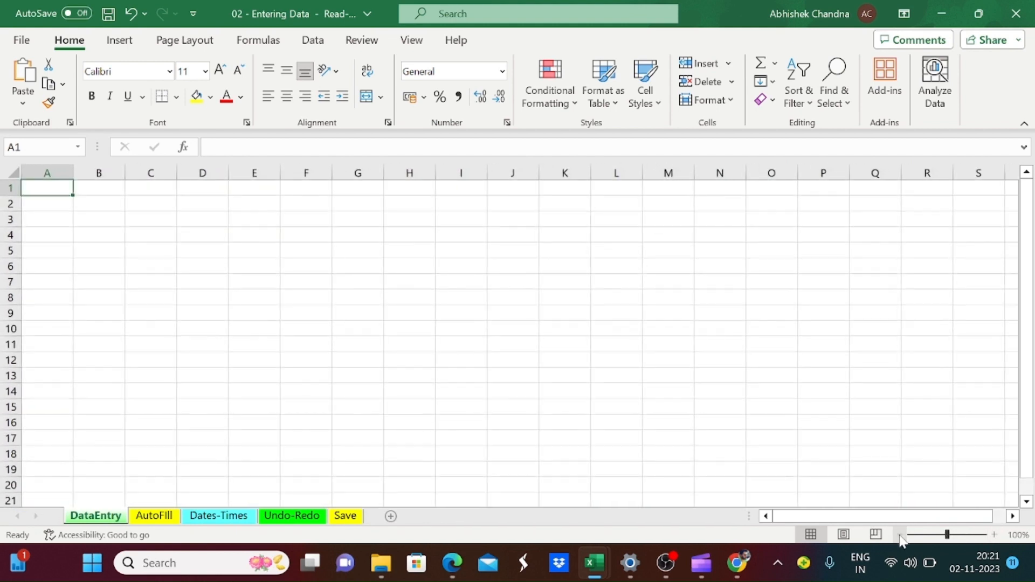
pyautogui.moveTo(947, 538); pyautogui.dragTo(956, 540)
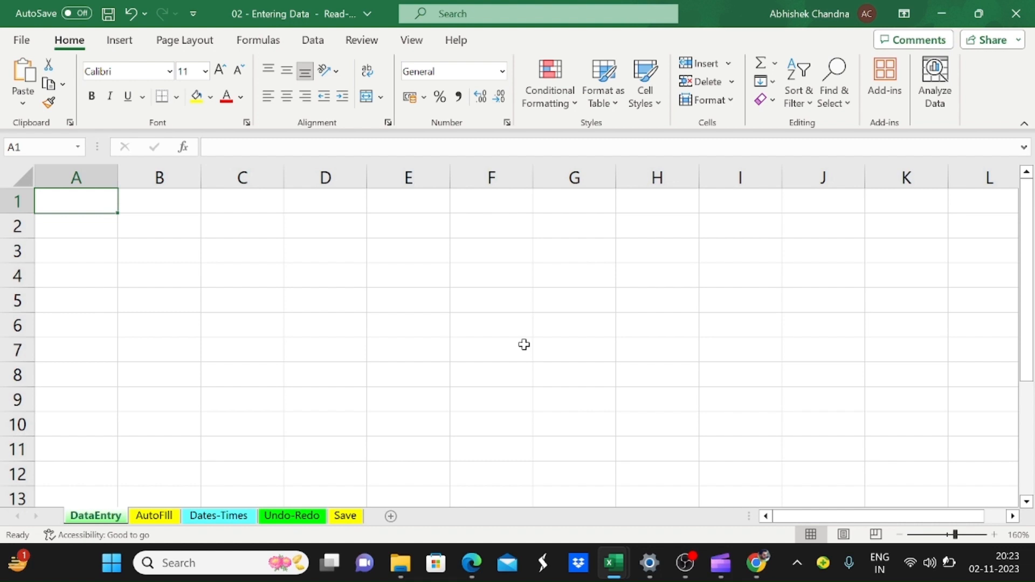
# Step: Enter the row labels Sales, Overhead and Profit in cells A2, A3 and A4
pyautogui.press('Down')
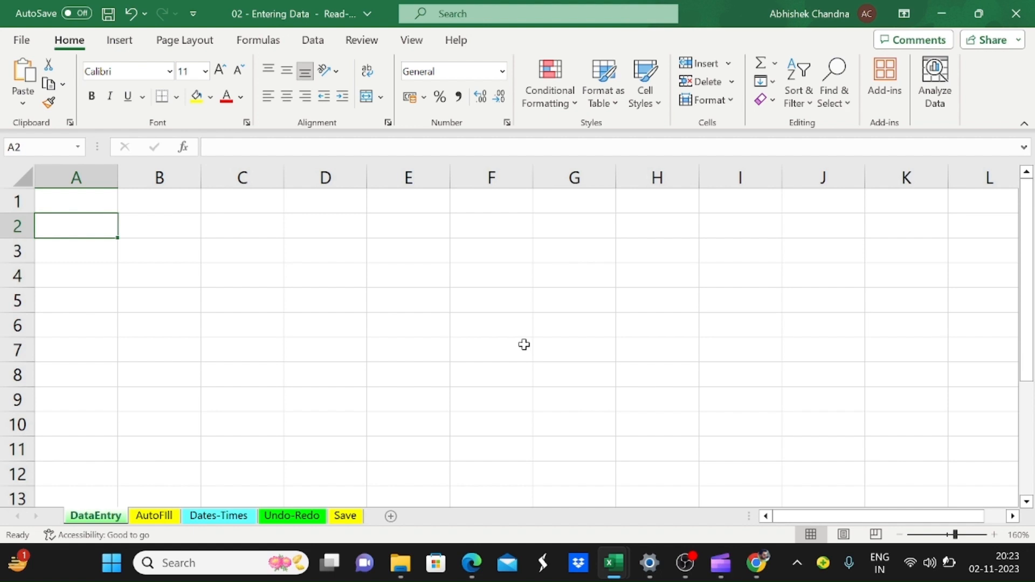
pyautogui.write('Sales')
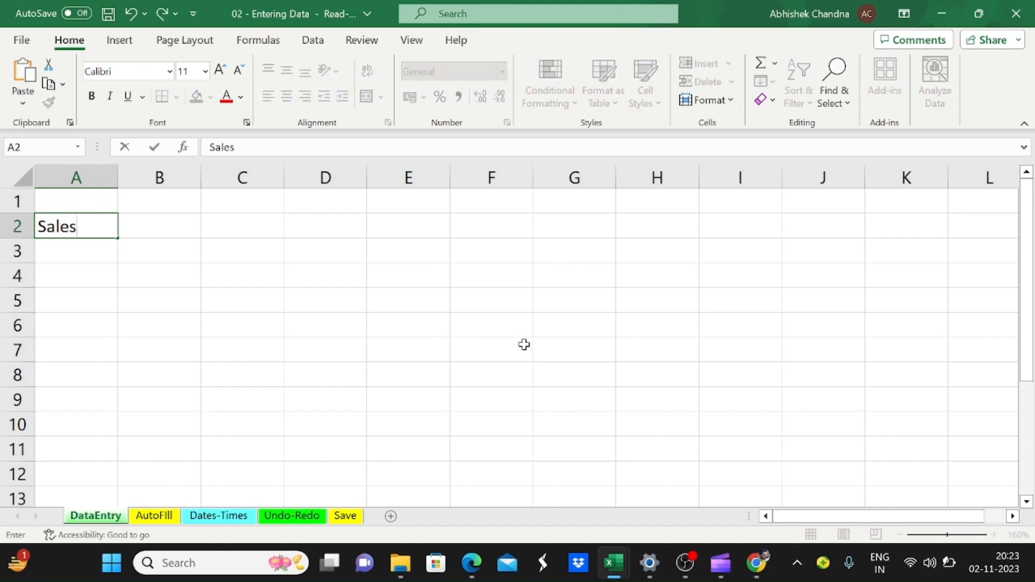
pyautogui.press('Return')
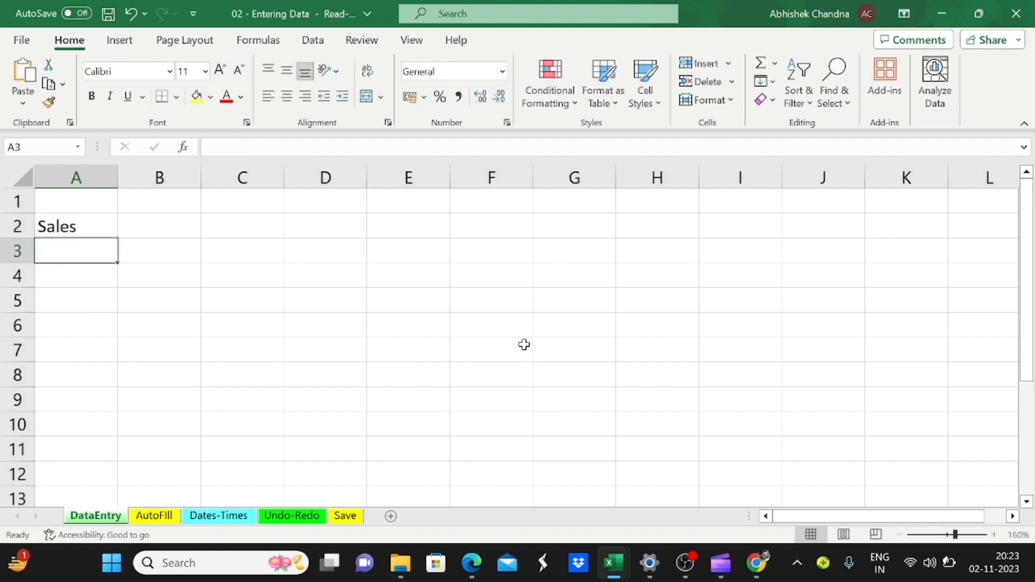
pyautogui.write('Overhead')
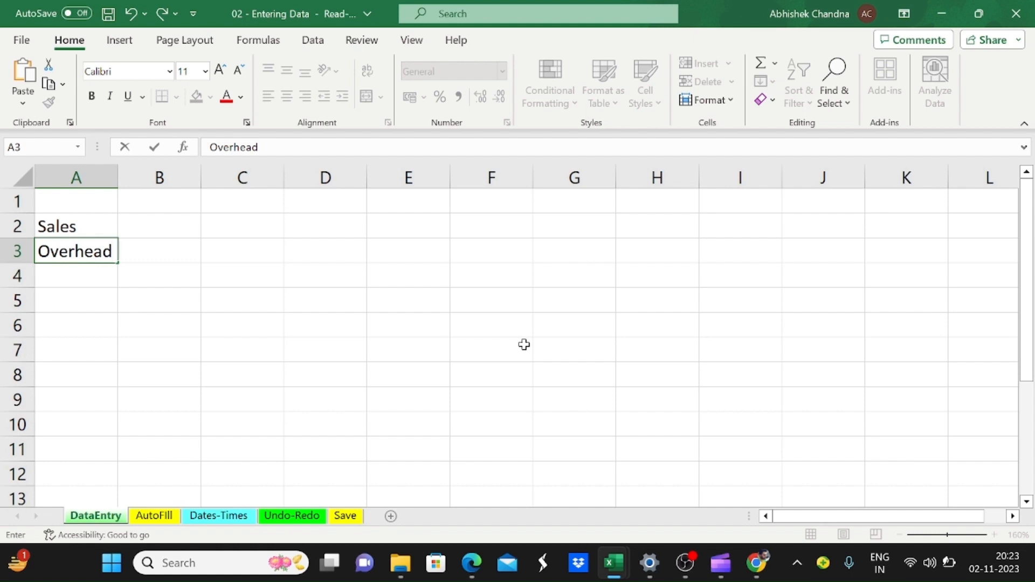
pyautogui.press('Tab')
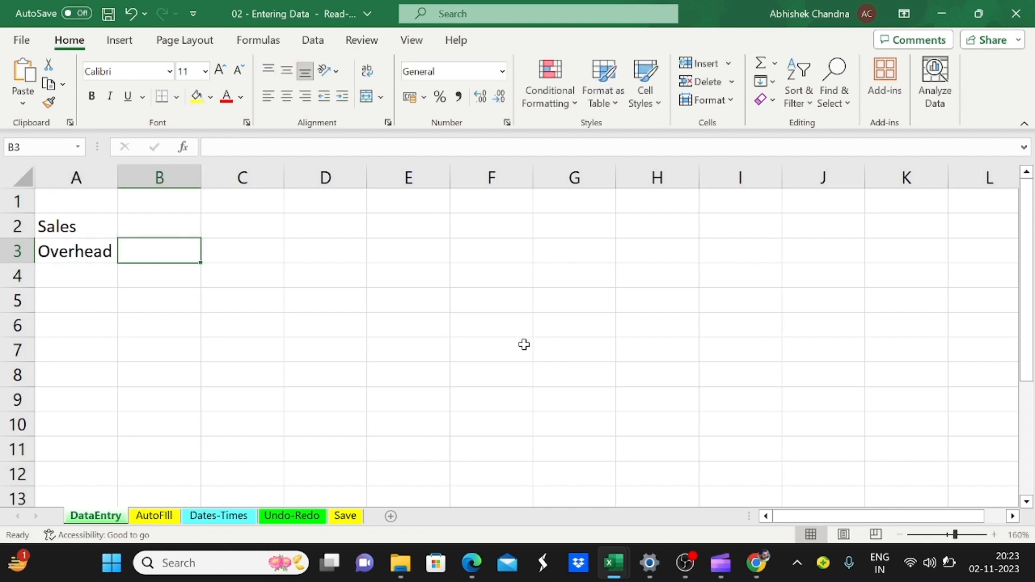
pyautogui.press('Left')
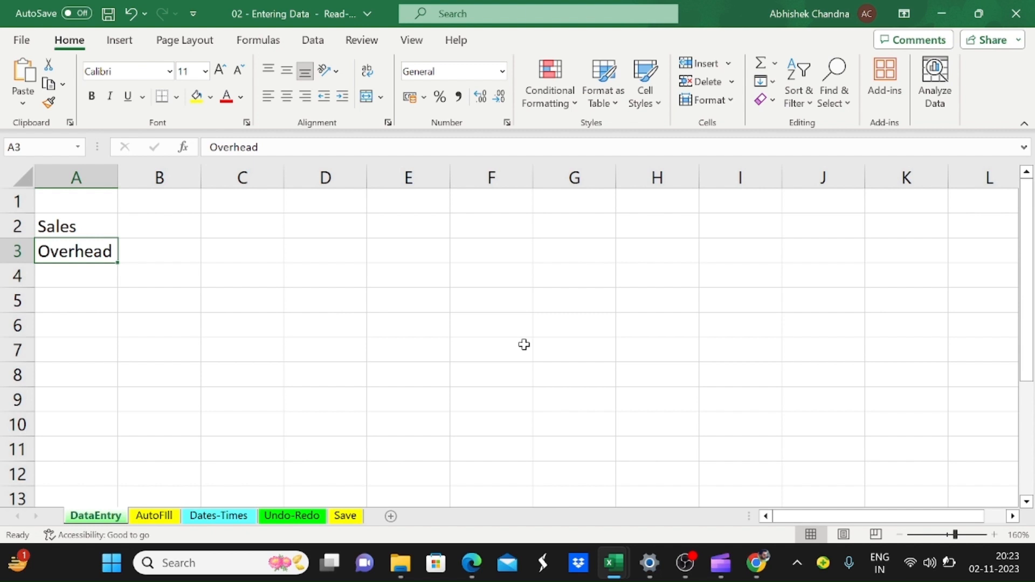
pyautogui.press('Return')
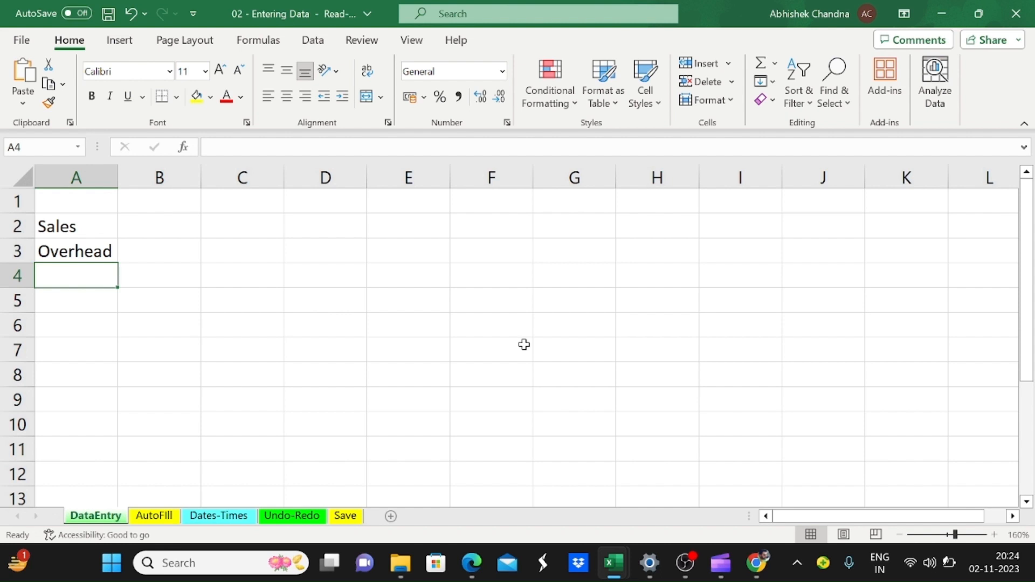
pyautogui.write('Profit')
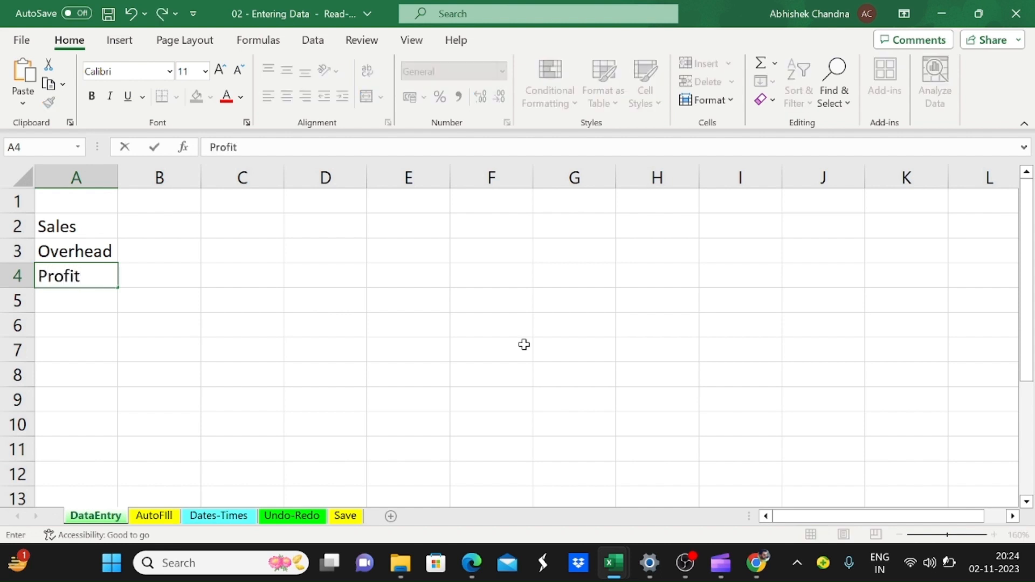
pyautogui.press('Return')
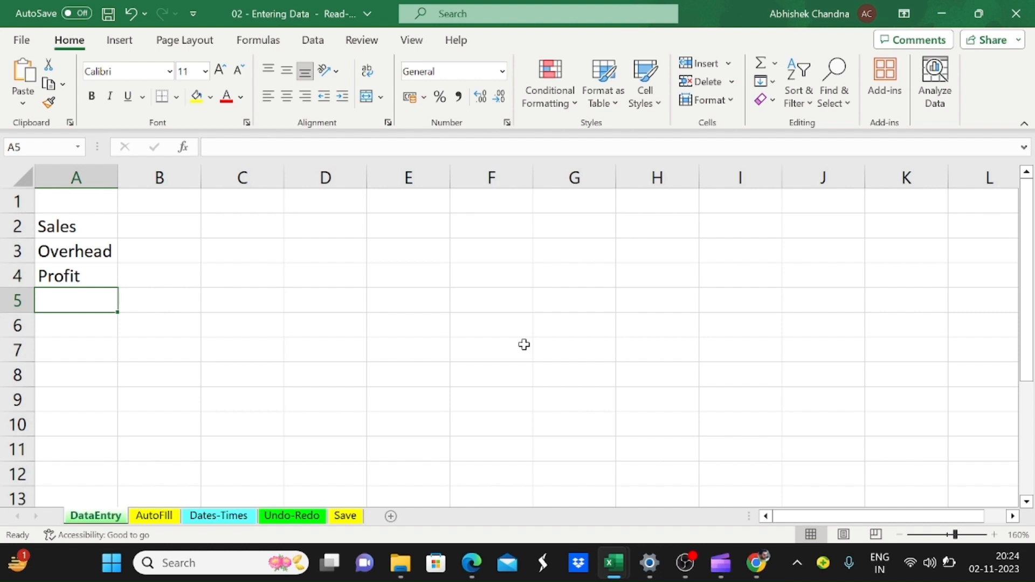
# Step: Replace the Overhead label in cell A3 with Expense
pyautogui.press('Up')
pyautogui.press('Up')
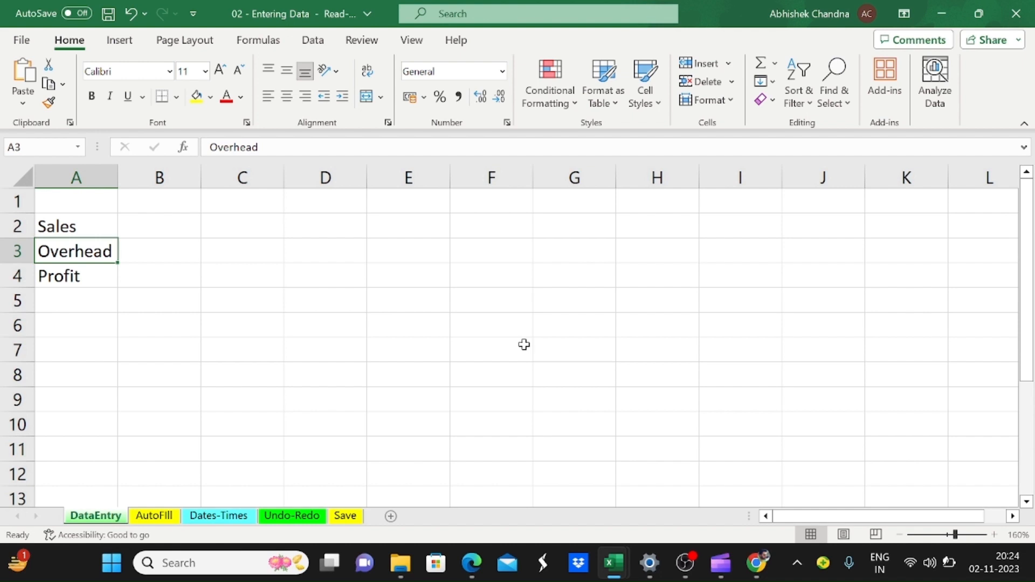
pyautogui.write('Exp')
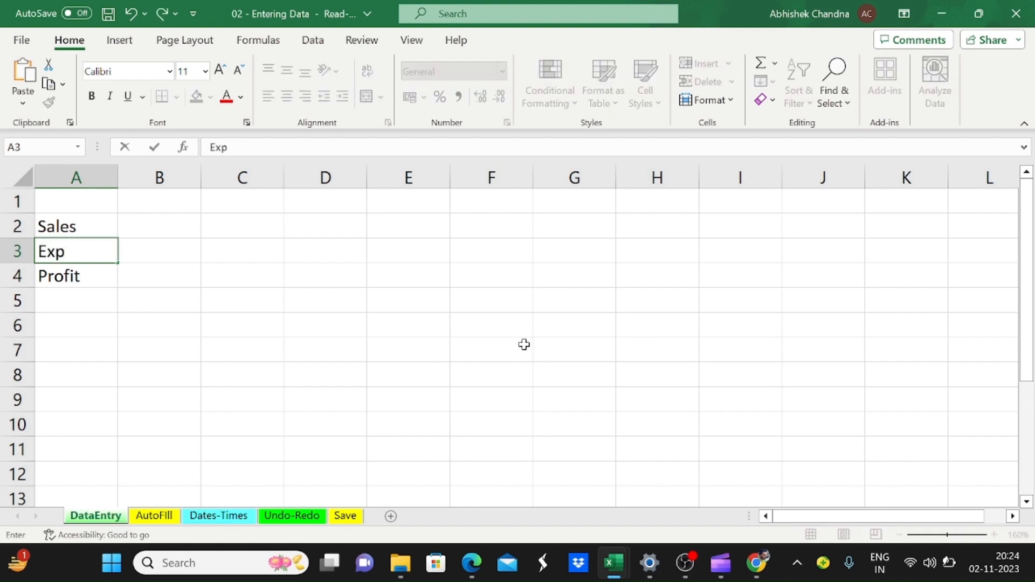
pyautogui.write('ense')
pyautogui.press('Return')
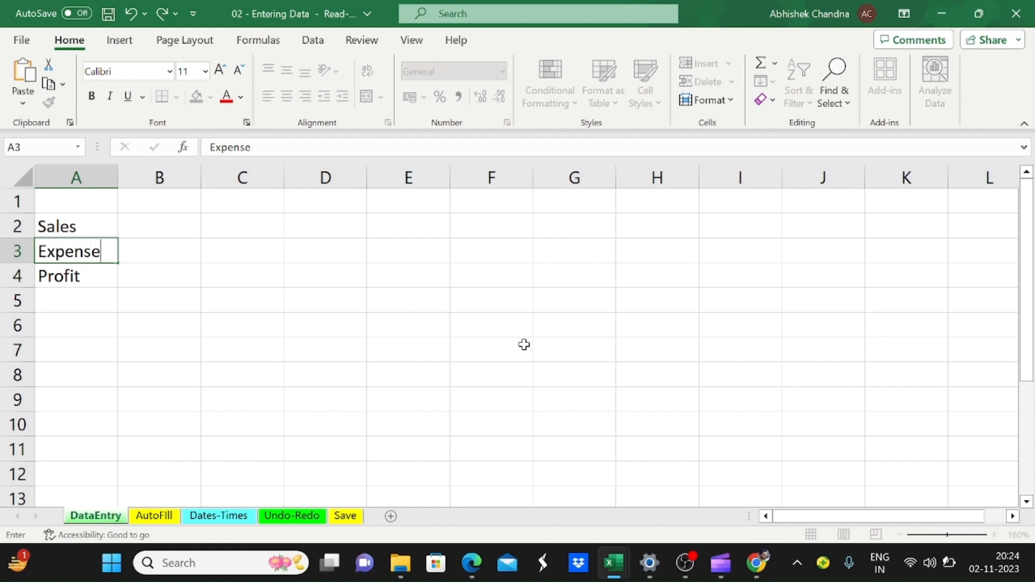
# Step: Edit the existing text in cell A3 in place so that the label reads Expenses
pyautogui.press('Up')
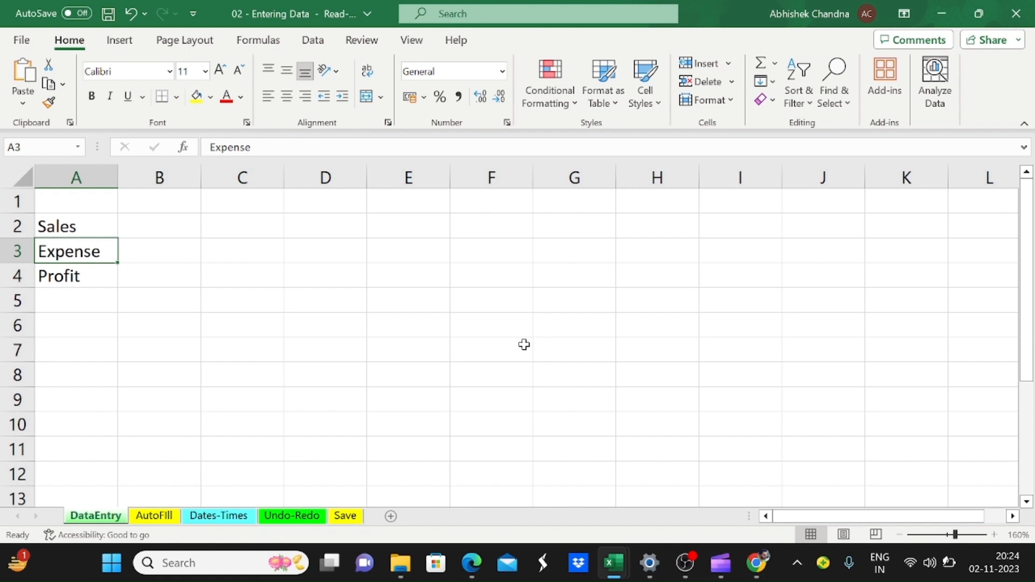
pyautogui.press('F2')
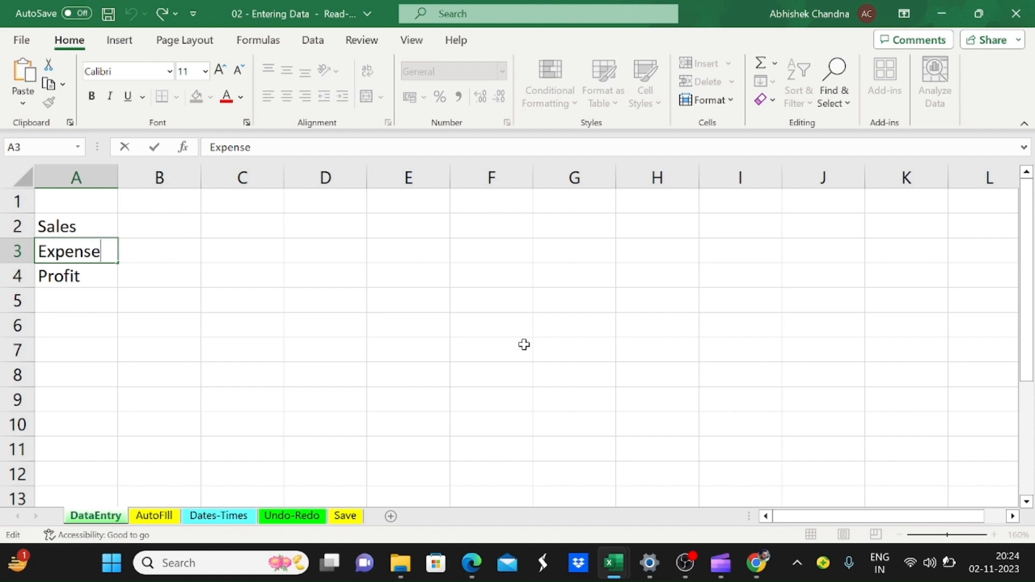
pyautogui.press('Left')
pyautogui.press('Left')
pyautogui.press('Left')
pyautogui.press('Left')
pyautogui.press('Left')
pyautogui.press('BackSpace')
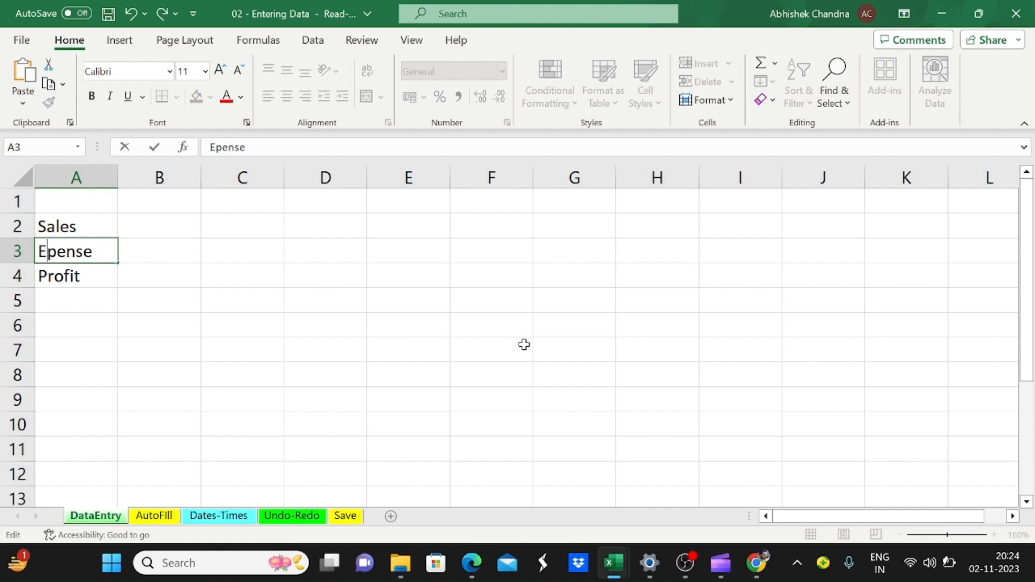
pyautogui.write('c')
pyautogui.press('BackSpace')
pyautogui.press('Right')
pyautogui.press('Right')
pyautogui.press('Right')
pyautogui.press('Right')
pyautogui.press('Right')
pyautogui.write('s')
pyautogui.press('Left')
pyautogui.press('Left')
pyautogui.press('Left')
pyautogui.press('Left')
pyautogui.press('Left')
pyautogui.press('Left')
pyautogui.write('x')
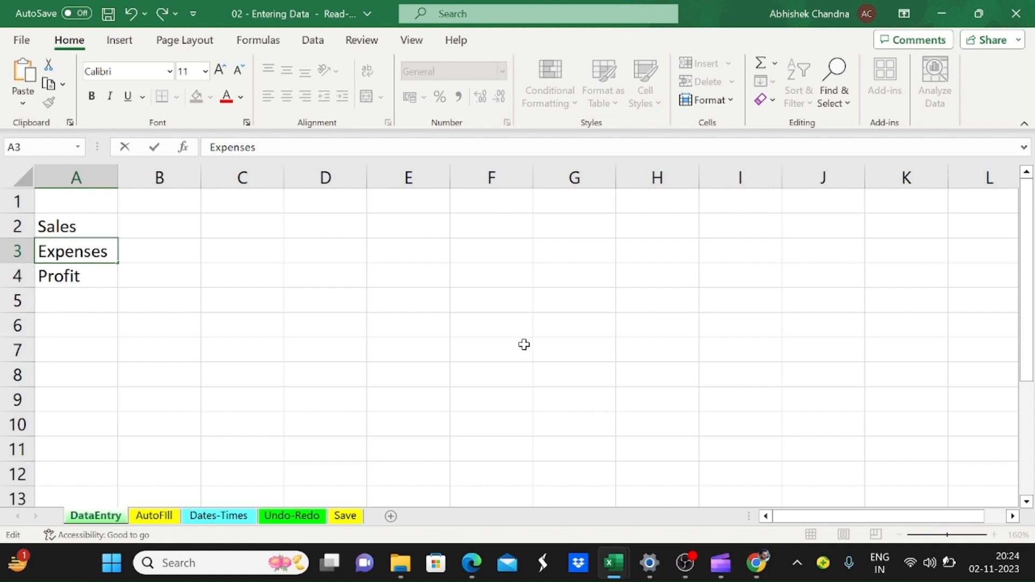
pyautogui.press('Tab')
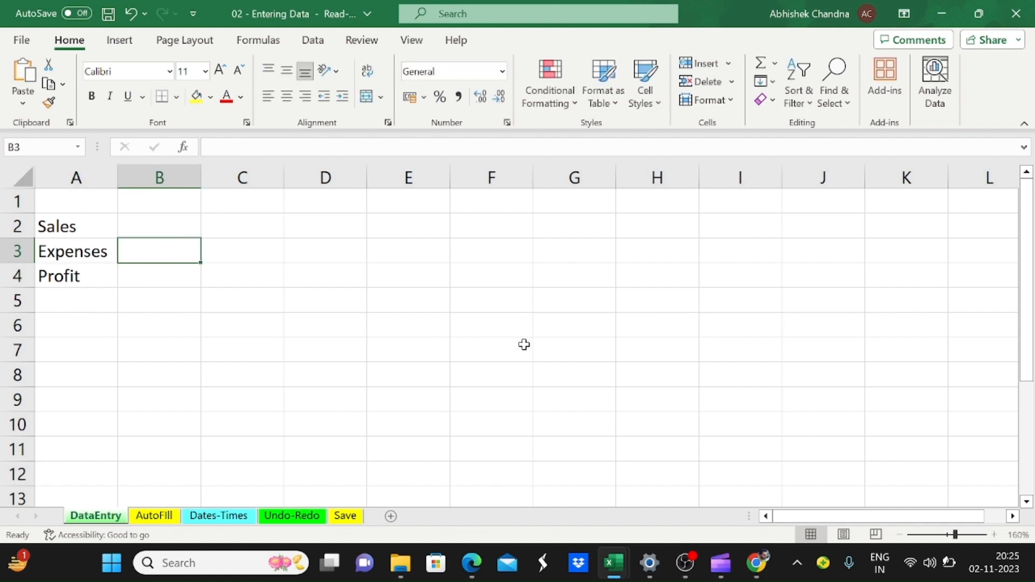
# Step: Enter the sales figures 120, 300, 500, 200 and 100 across cells B2 to F2
pyautogui.press('Up')
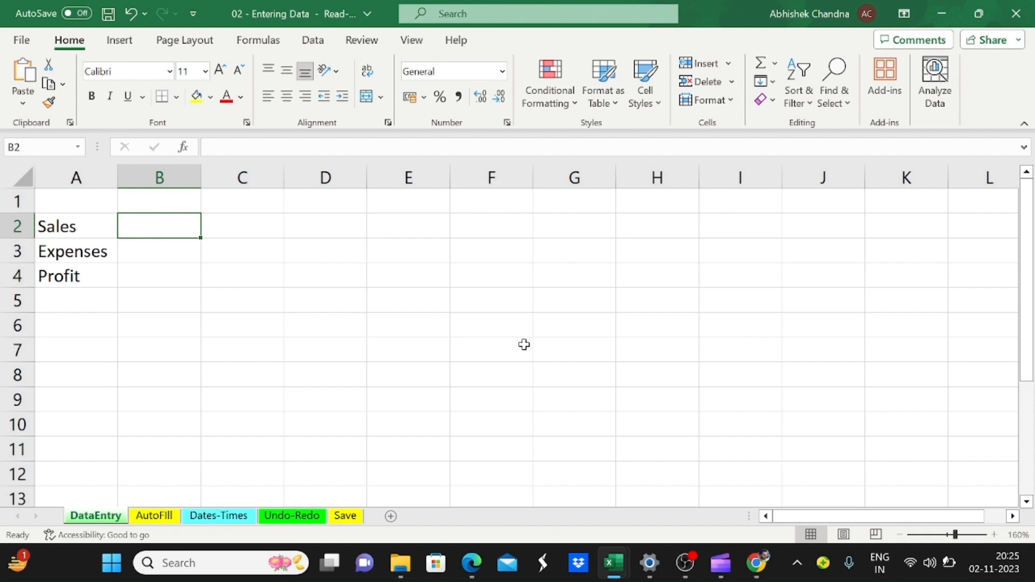
pyautogui.write('120')
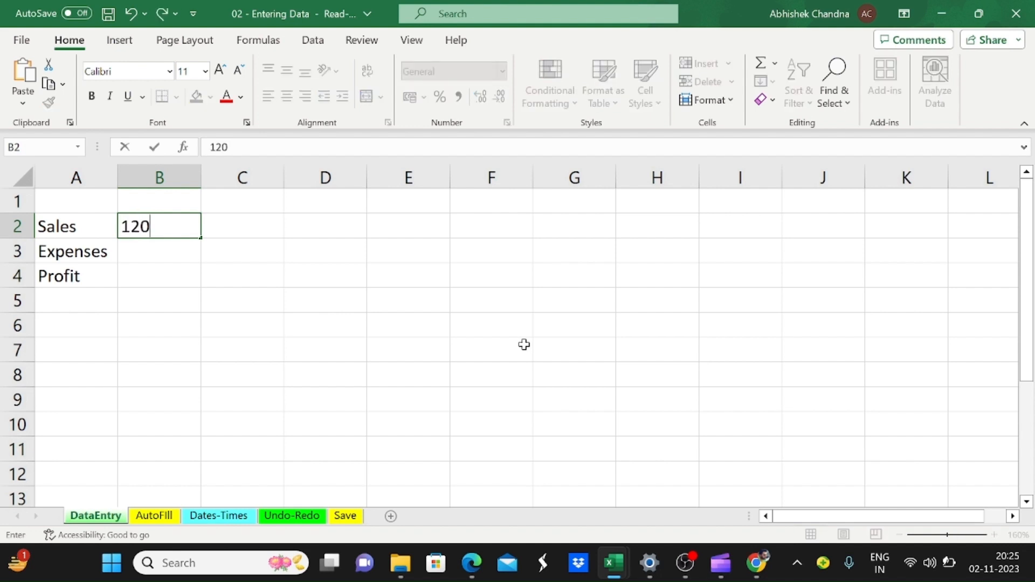
pyautogui.press('Tab')
pyautogui.write('300')
pyautogui.press('Tab')
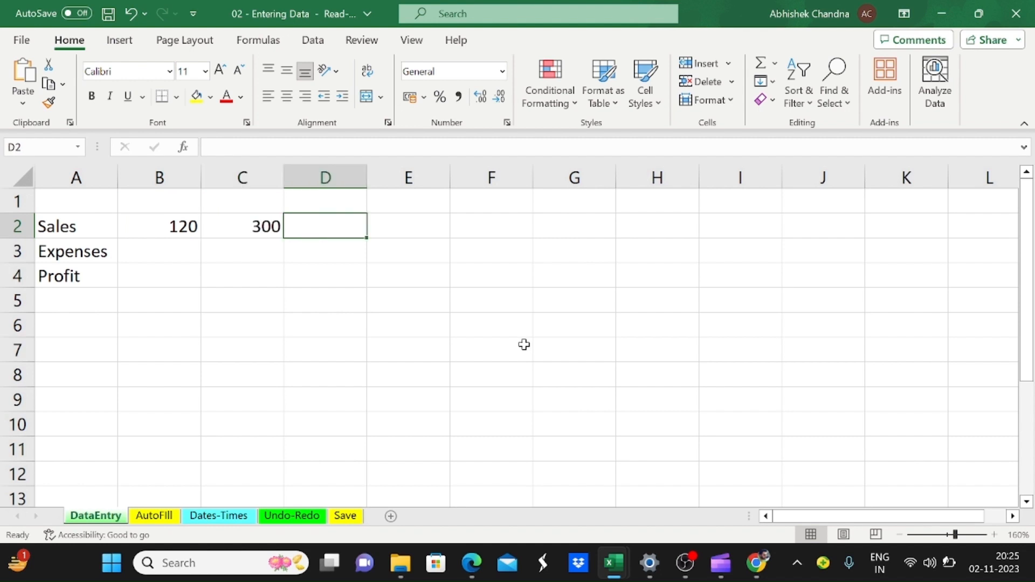
pyautogui.write('500')
pyautogui.press('Tab')
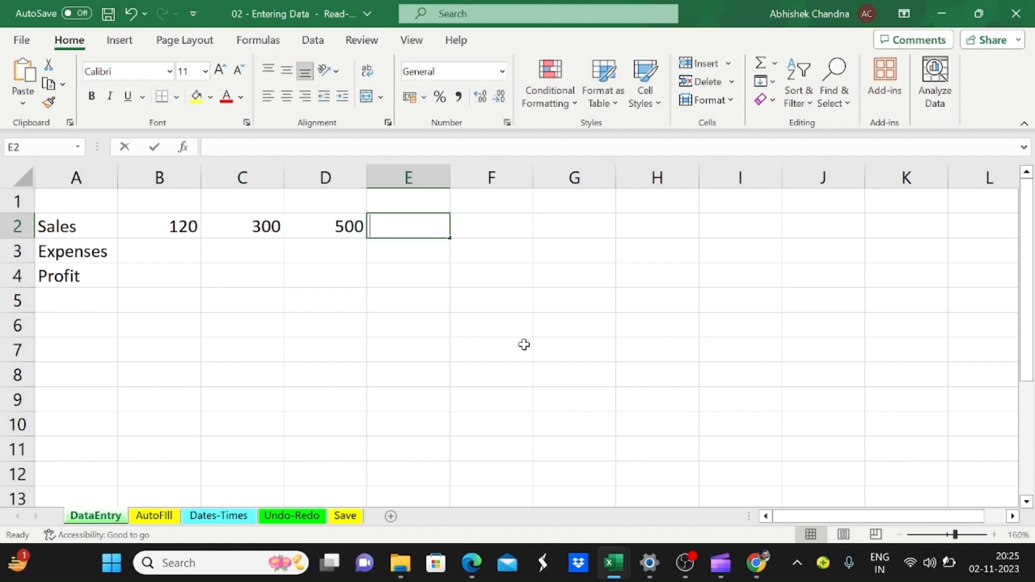
pyautogui.write('200')
pyautogui.press('Tab')
pyautogui.write('100')
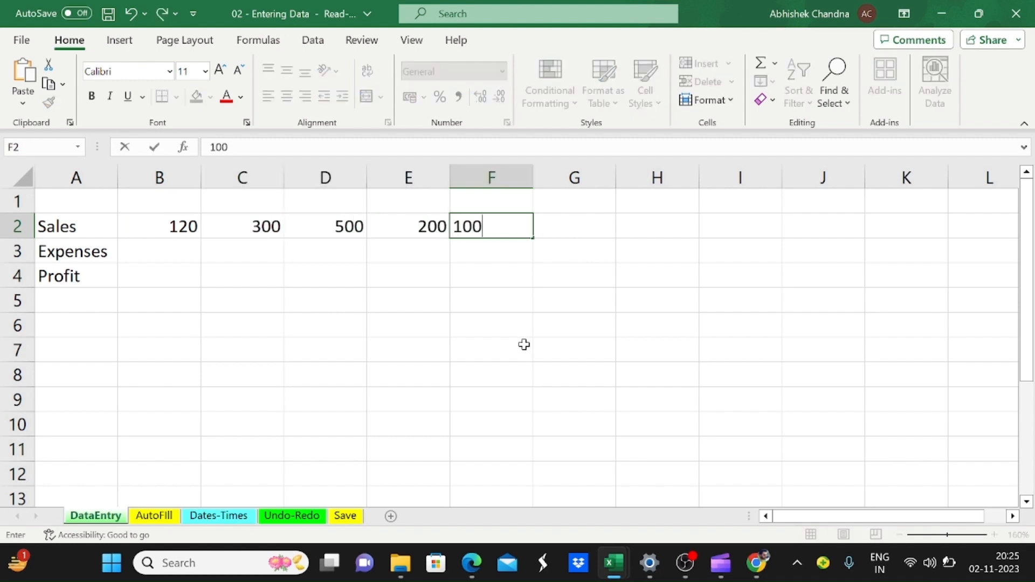
pyautogui.press('Tab')
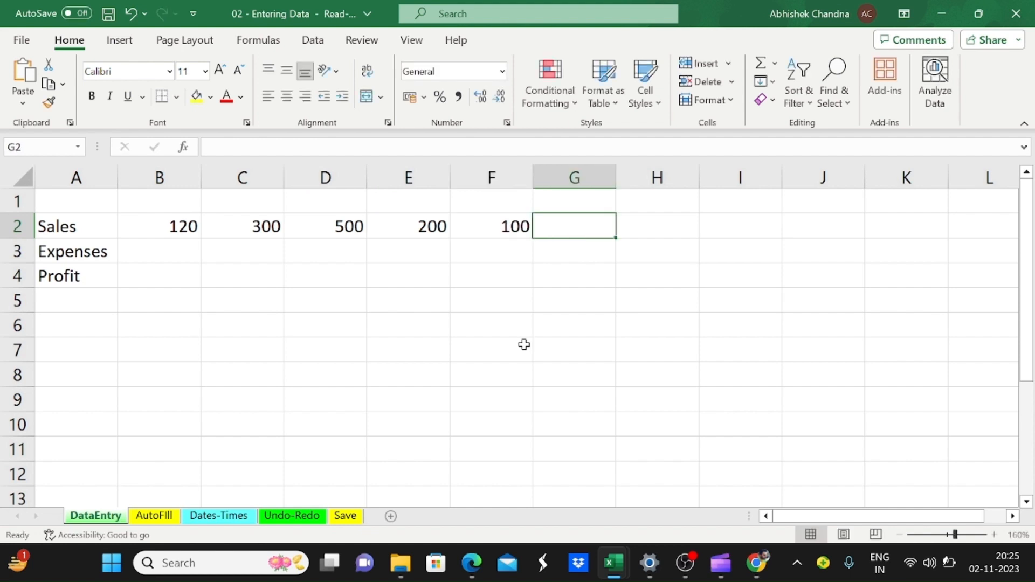
# Step: Enter January in cell B1 and autofill the month names across to May in F1
pyautogui.press('Left')
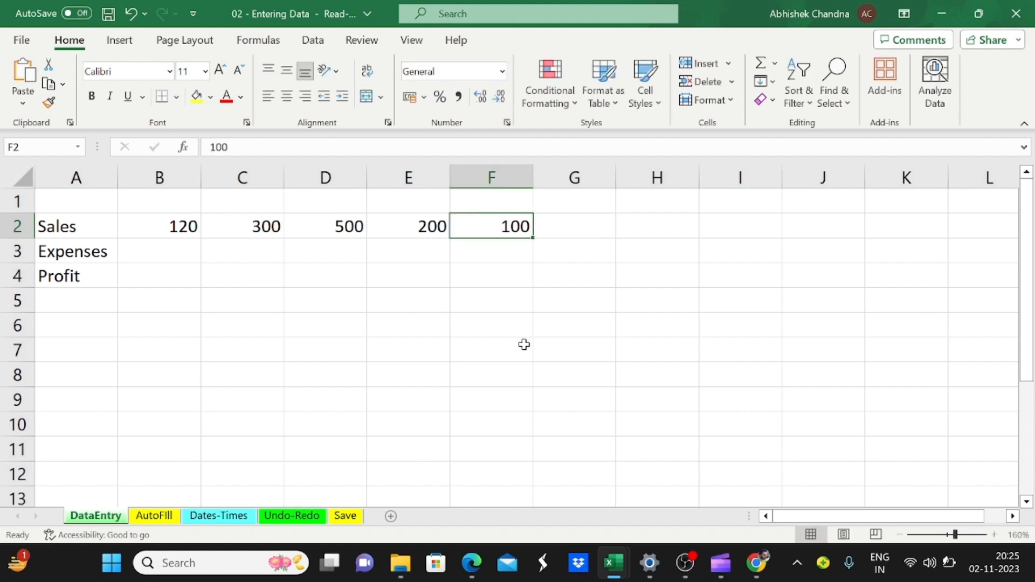
pyautogui.press('Home')
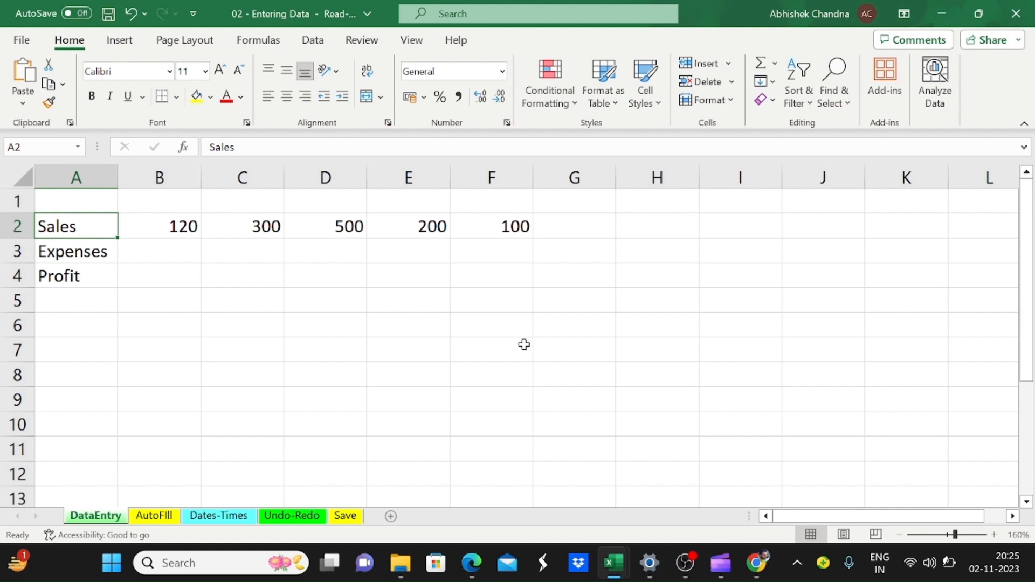
pyautogui.press('Up')
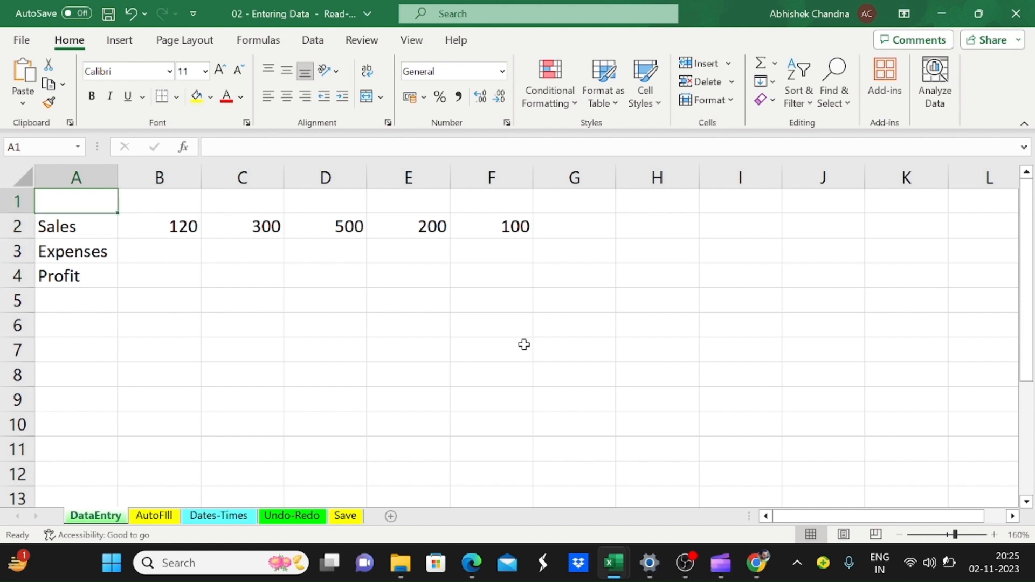
pyautogui.press('Right')
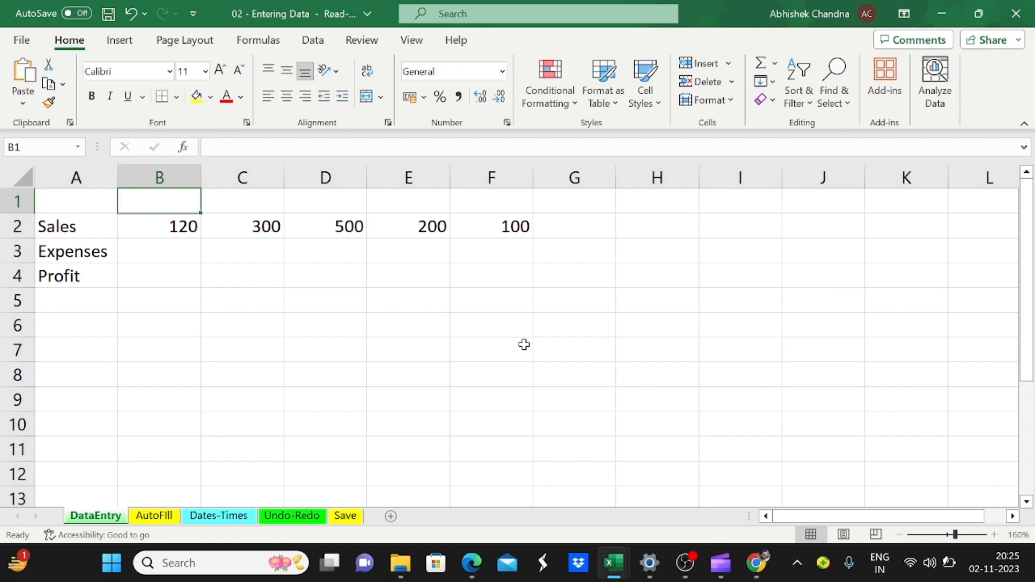
pyautogui.write('Janu')
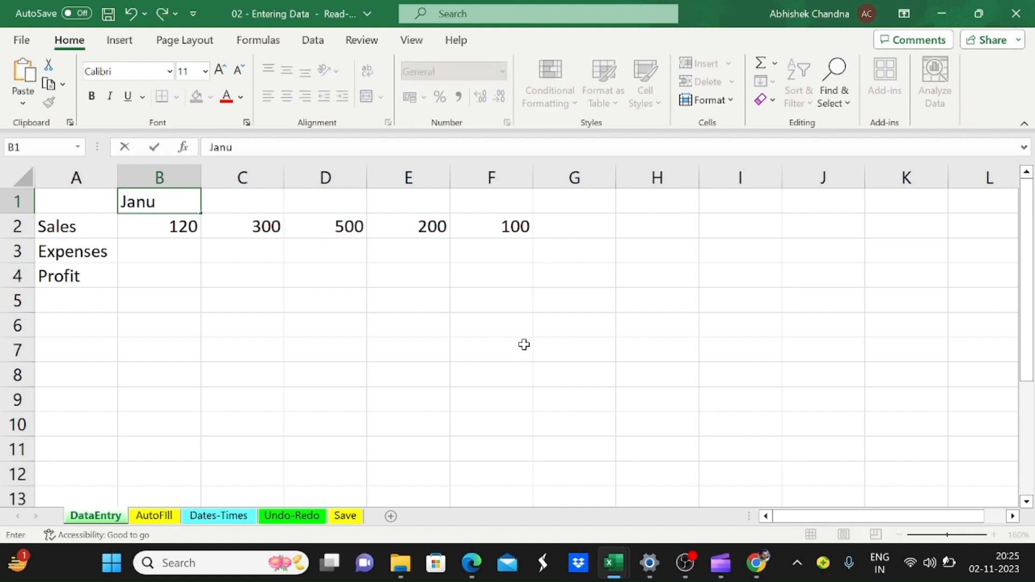
pyautogui.write('ary')
pyautogui.press('Right')
pyautogui.press('Left')
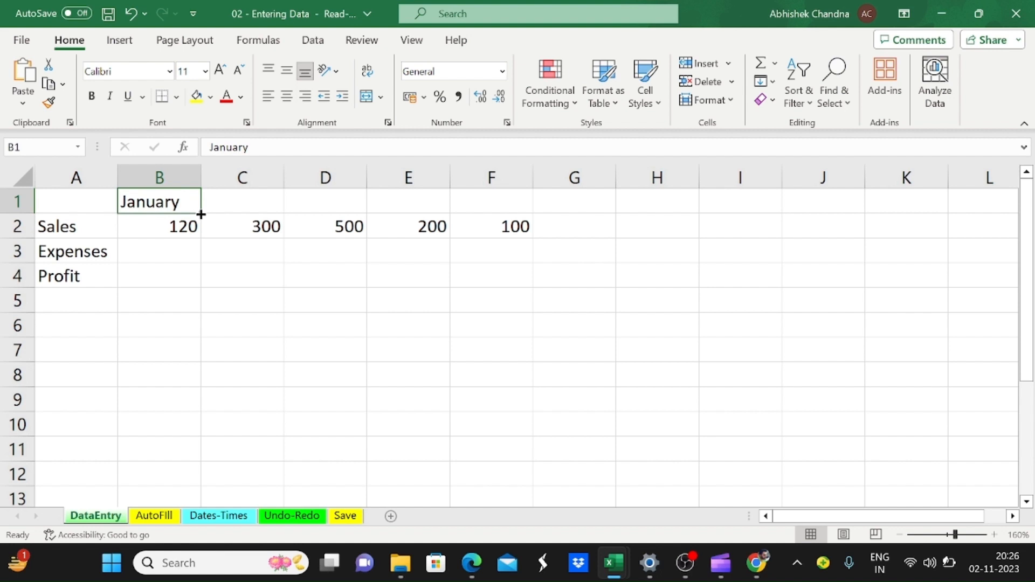
pyautogui.moveTo(201, 214); pyautogui.dragTo(510, 208)
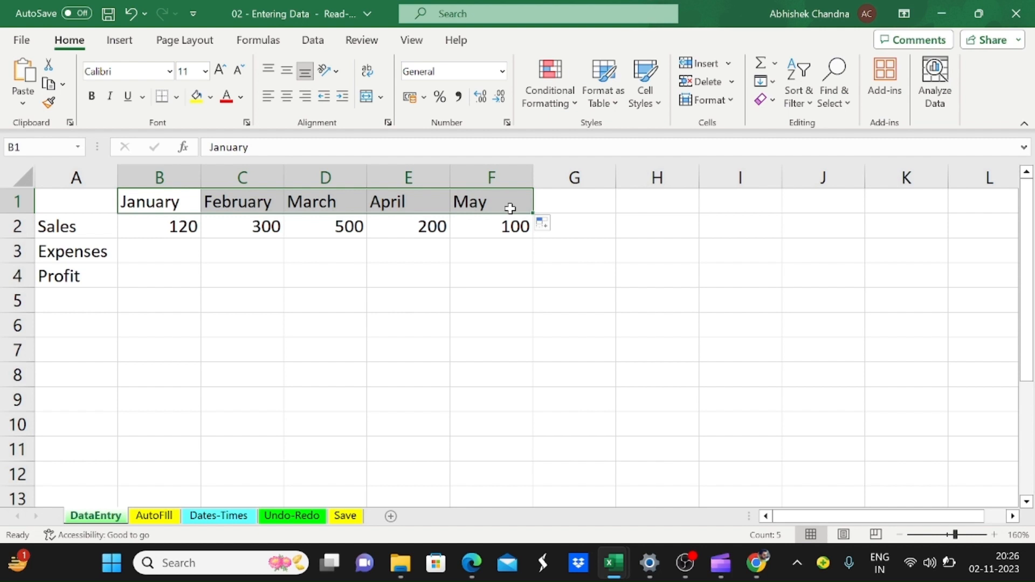
# Step: On the AutoFill sheet, autofill the month names from January in B6 down to July in B12
pyautogui.click(162, 517)
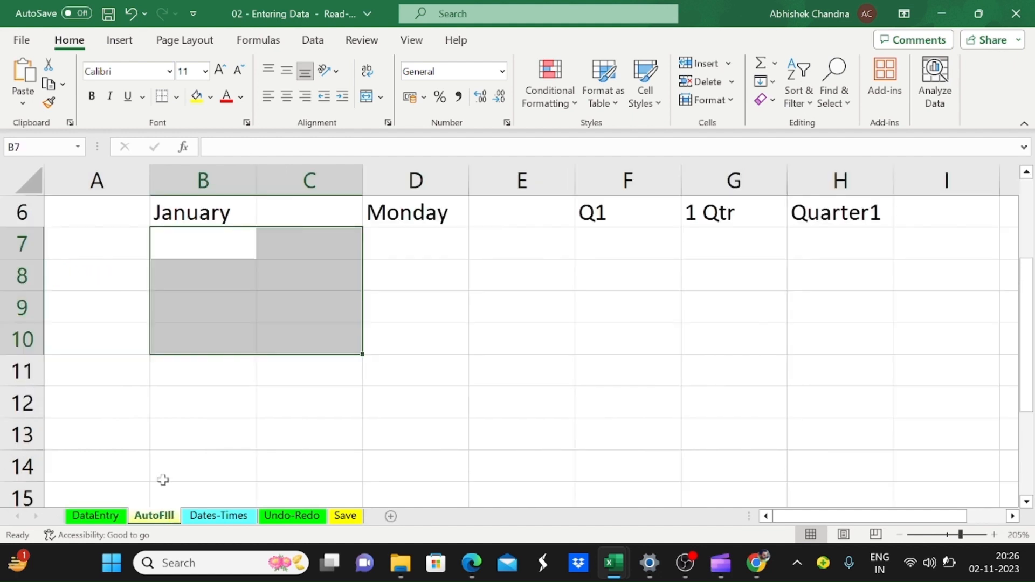
pyautogui.click(219, 231)
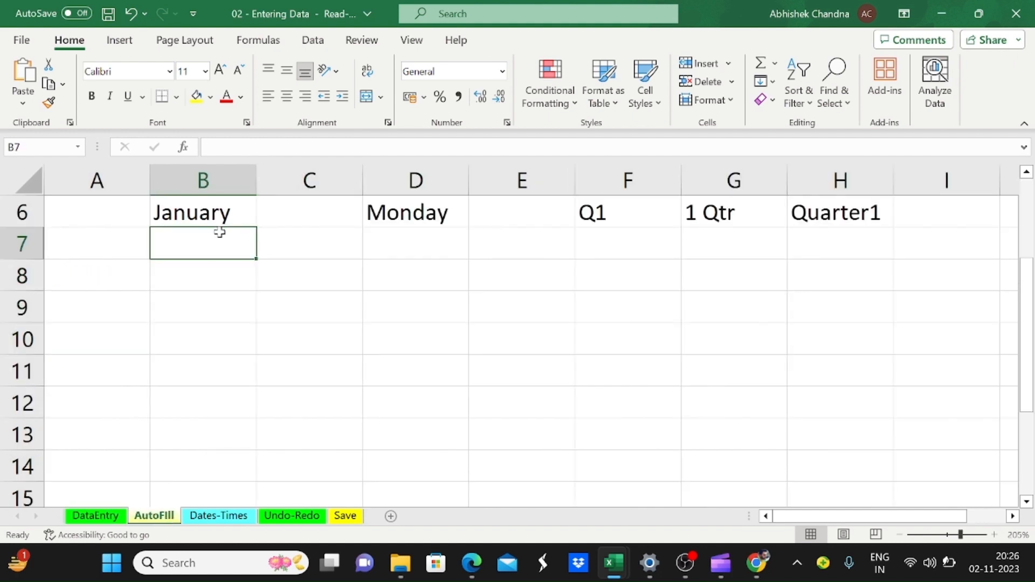
pyautogui.press('Up')
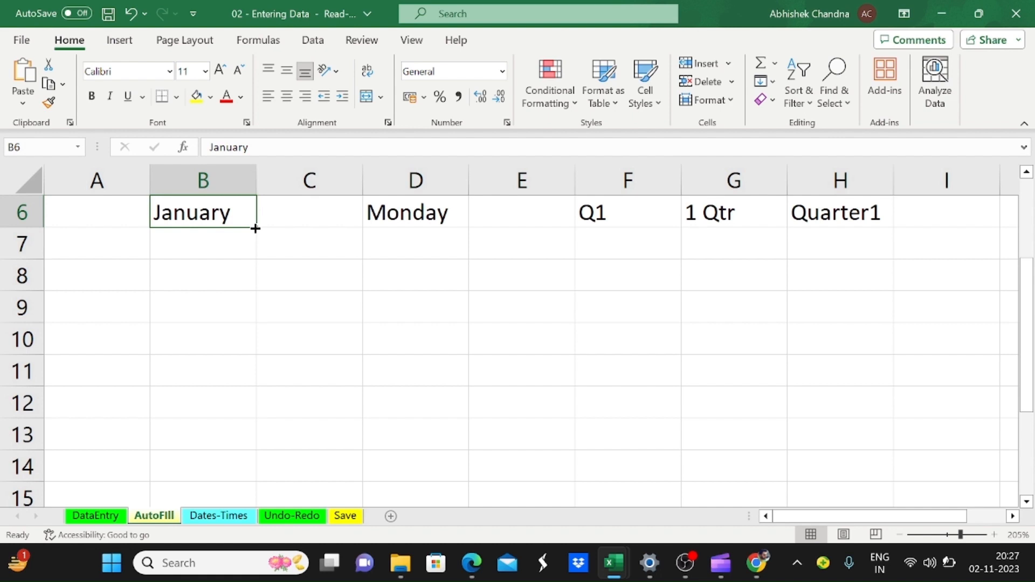
pyautogui.moveTo(255, 228); pyautogui.dragTo(251, 416)
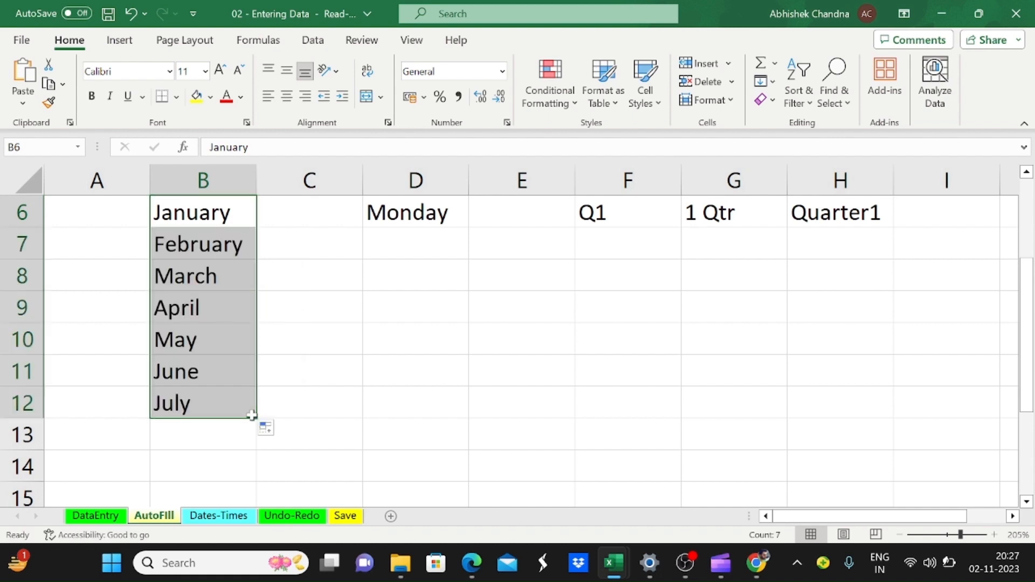
# Step: Autofill the weekdays from Monday in D6 down to D12, and the quarter labels from Q1 in F6 down to F12
pyautogui.click(439, 213)
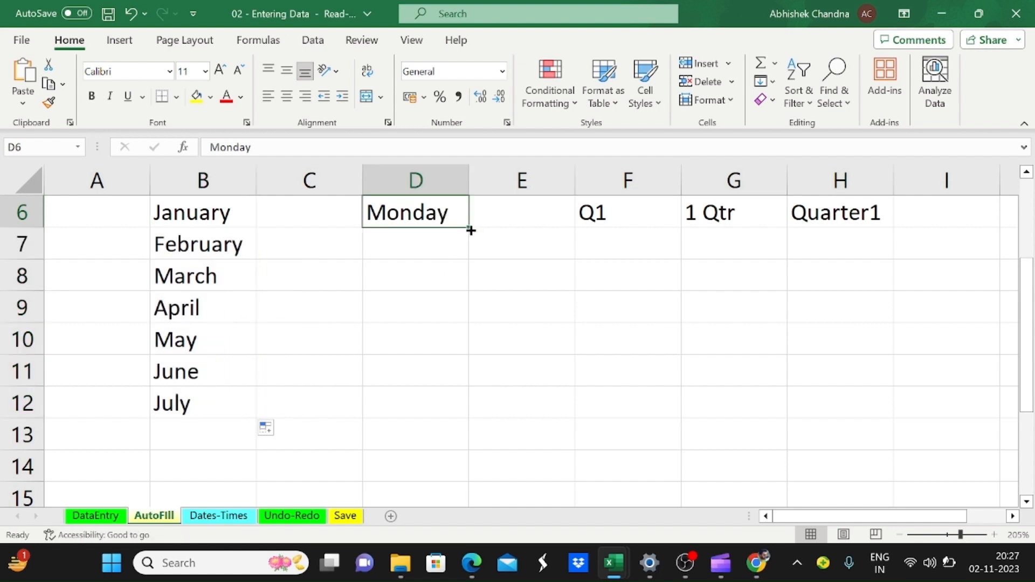
pyautogui.moveTo(470, 230); pyautogui.dragTo(464, 413)
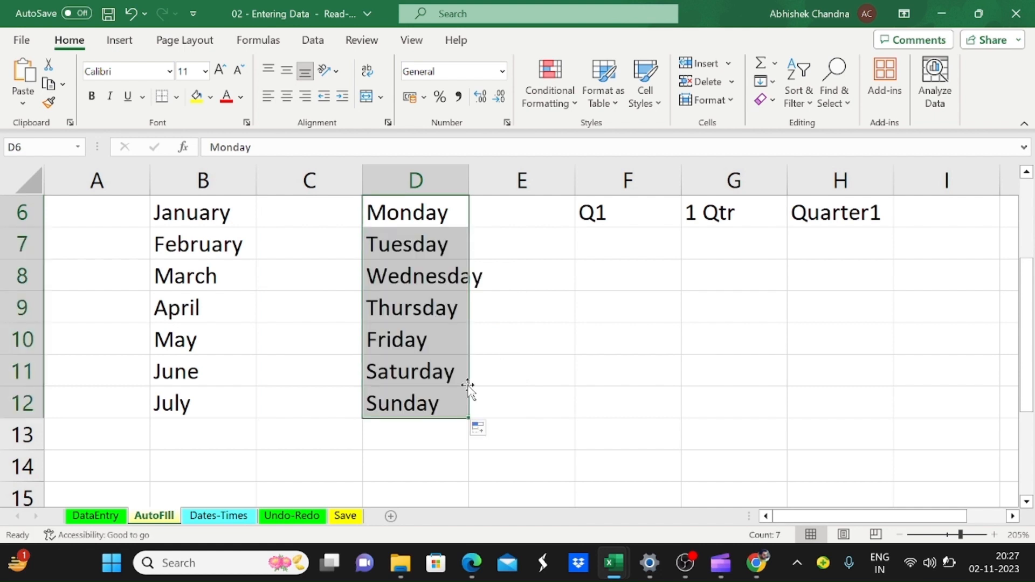
pyautogui.click(625, 219)
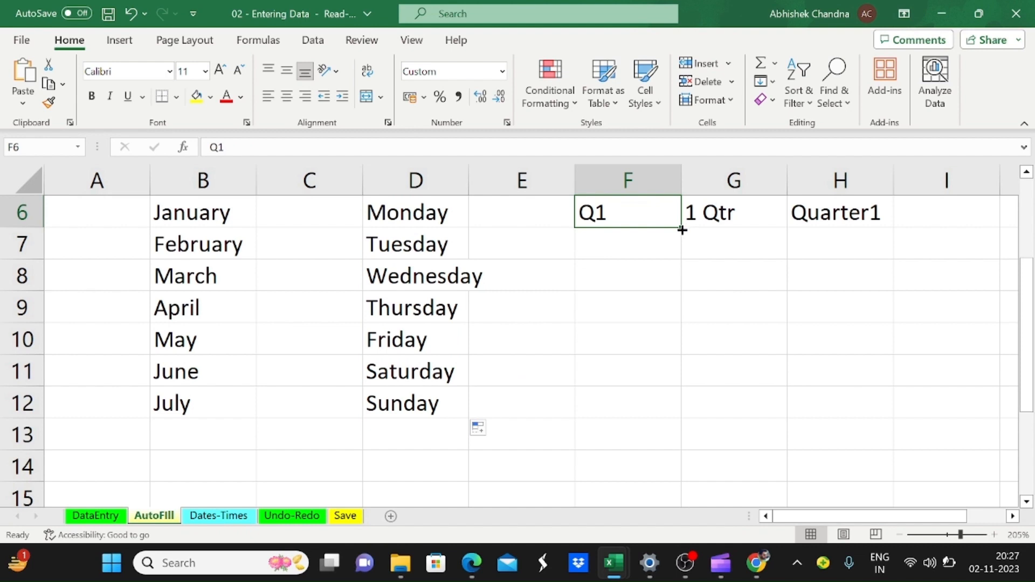
pyautogui.press('Right')
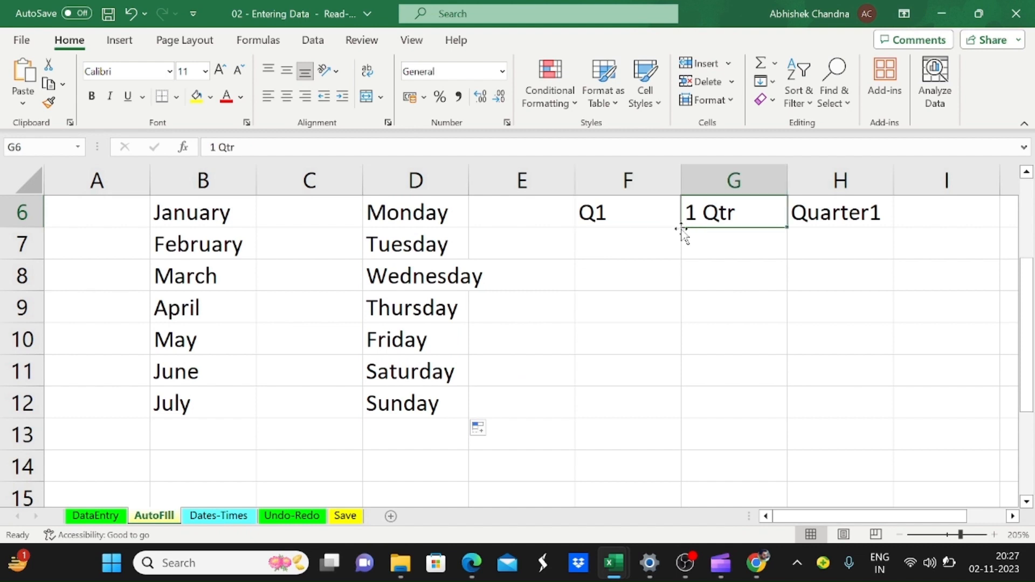
pyautogui.press('Right')
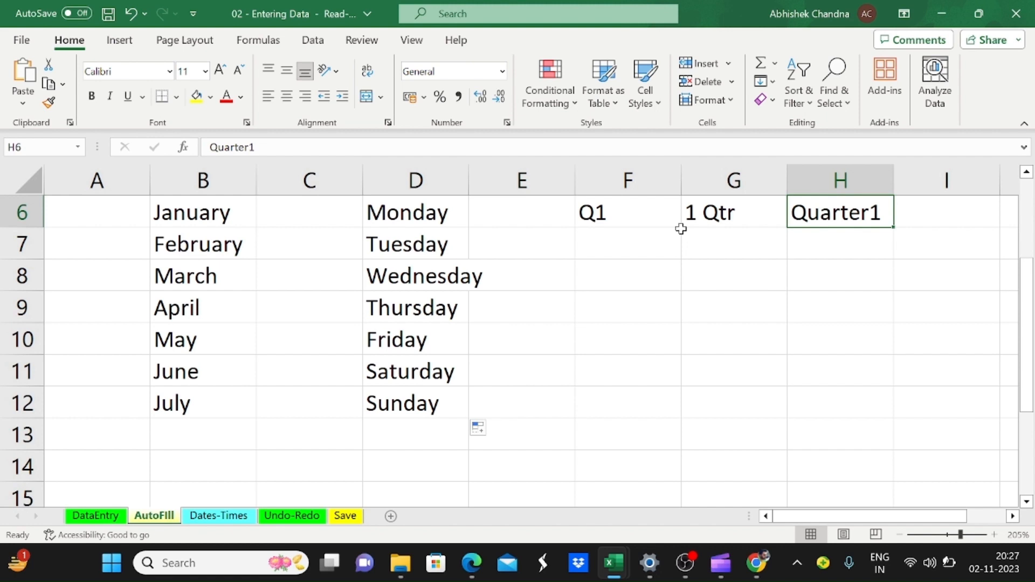
pyautogui.click(679, 225)
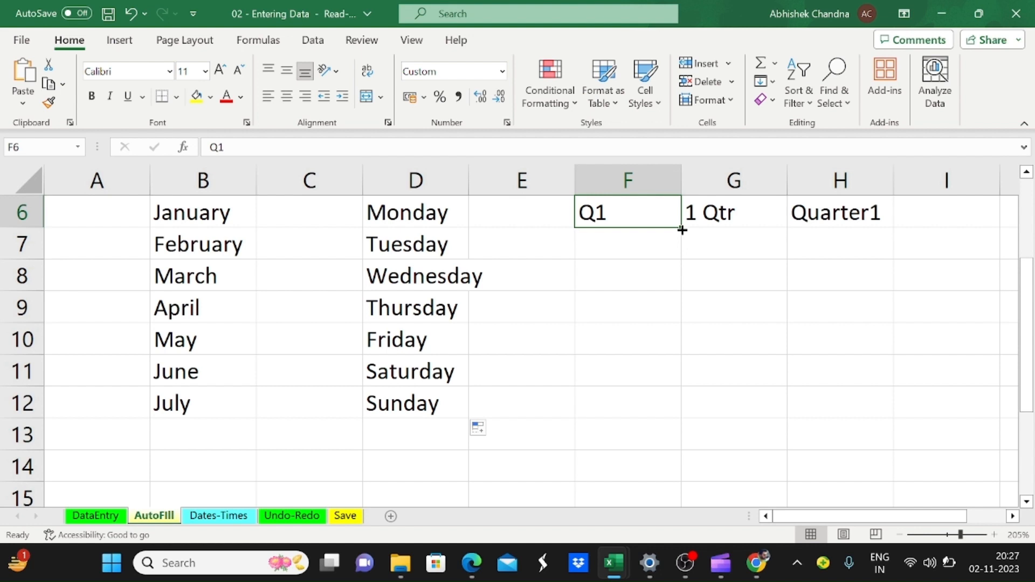
pyautogui.moveTo(682, 230); pyautogui.dragTo(666, 415)
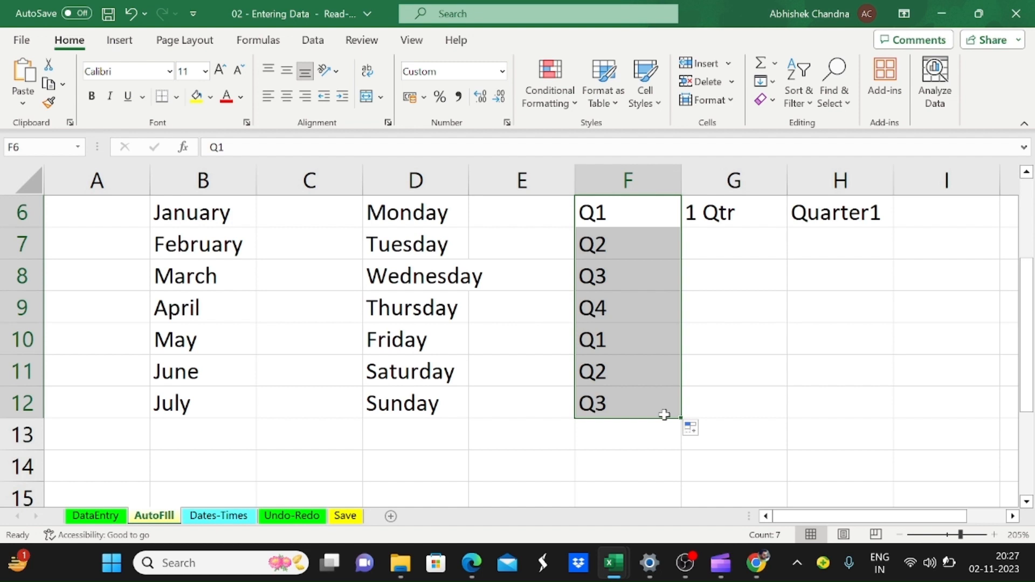
# Step: Autofill the 1 Qtr series from G6 down to G12, matching the length of the adjacent quarter column
pyautogui.click(740, 218)
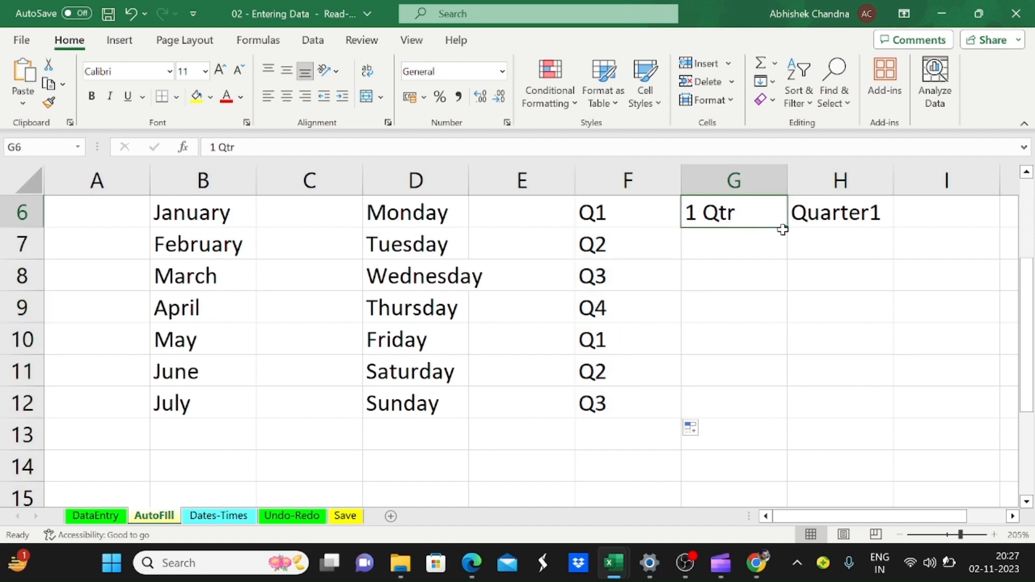
pyautogui.click(658, 219)
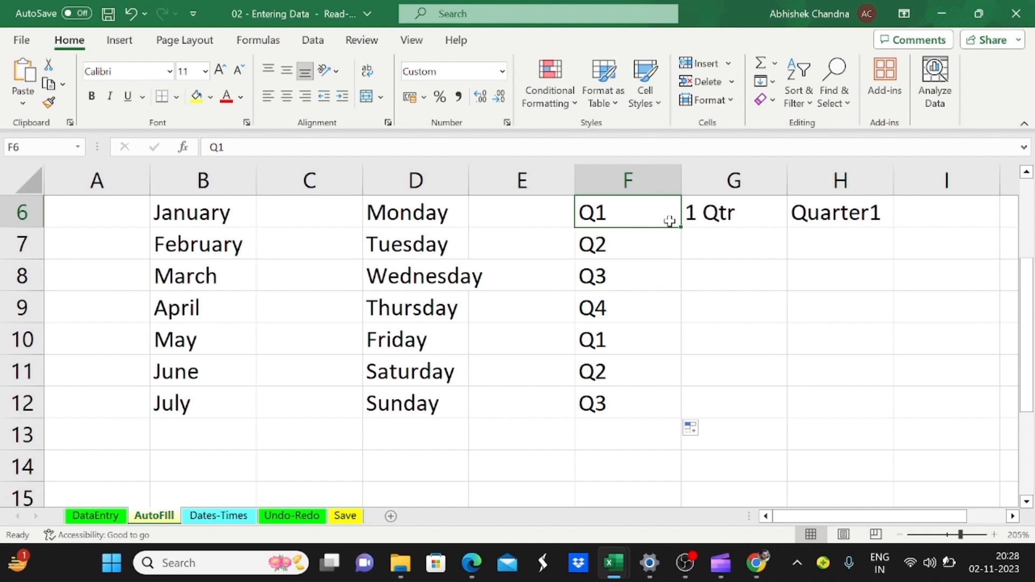
pyautogui.click(739, 215)
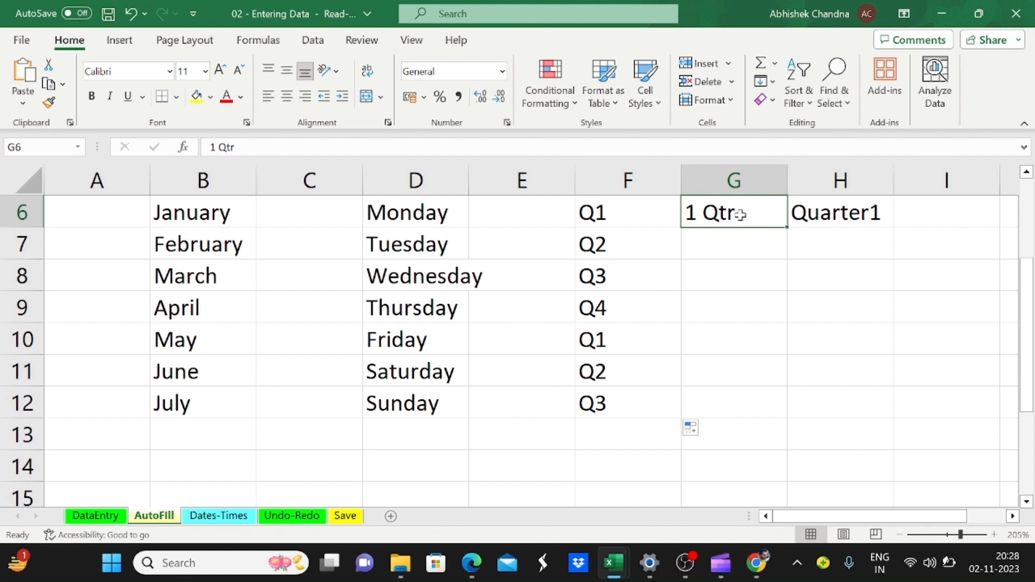
pyautogui.doubleClick(787, 231)
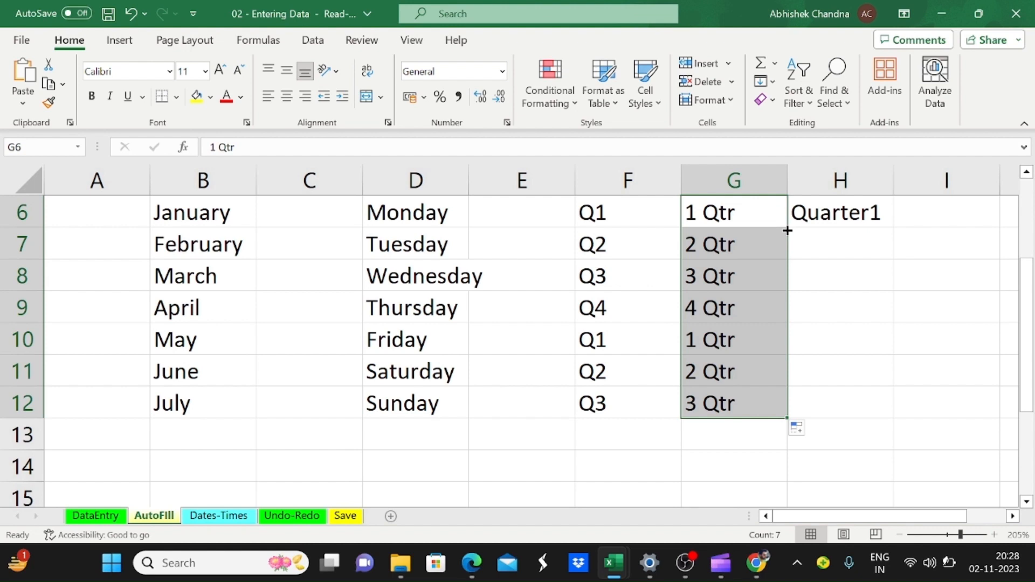
# Step: Extend the Q1-style series in column F to row 16, and continue the Qtr series in column G to row 16
pyautogui.click(629, 415)
pyautogui.moveTo(679, 420); pyautogui.dragTo(688, 455)
pyautogui.click(746, 310)
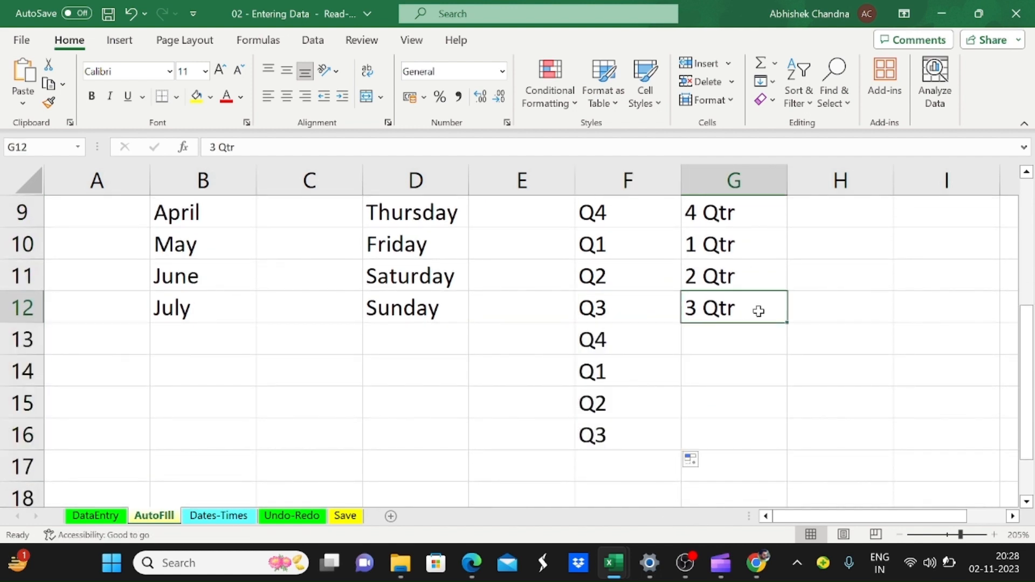
pyautogui.doubleClick(786, 323)
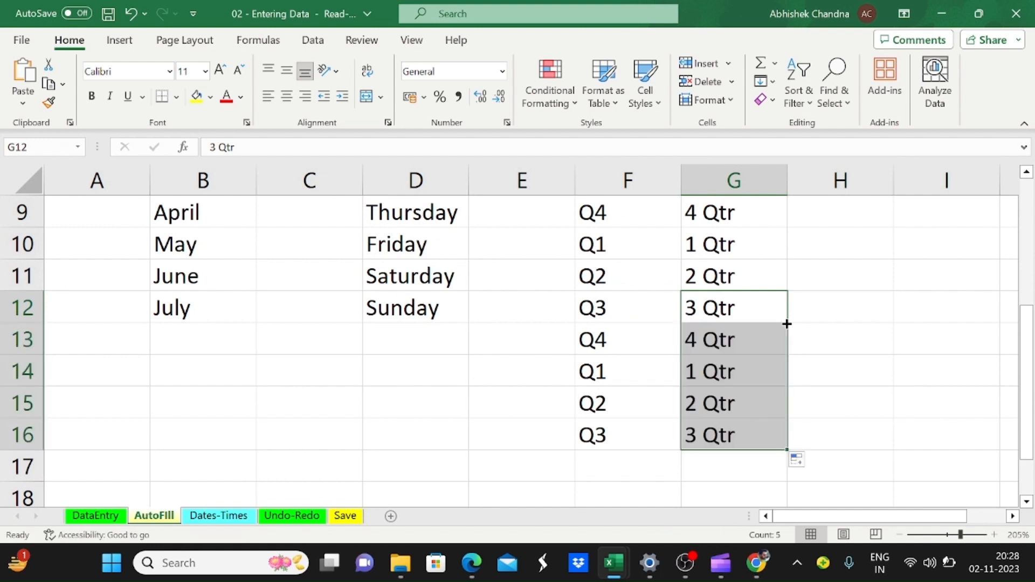
# Step: Autofill the Quarter1 series from H6 down to H16 to match the adjacent column
pyautogui.scroll(3, 761, 312)
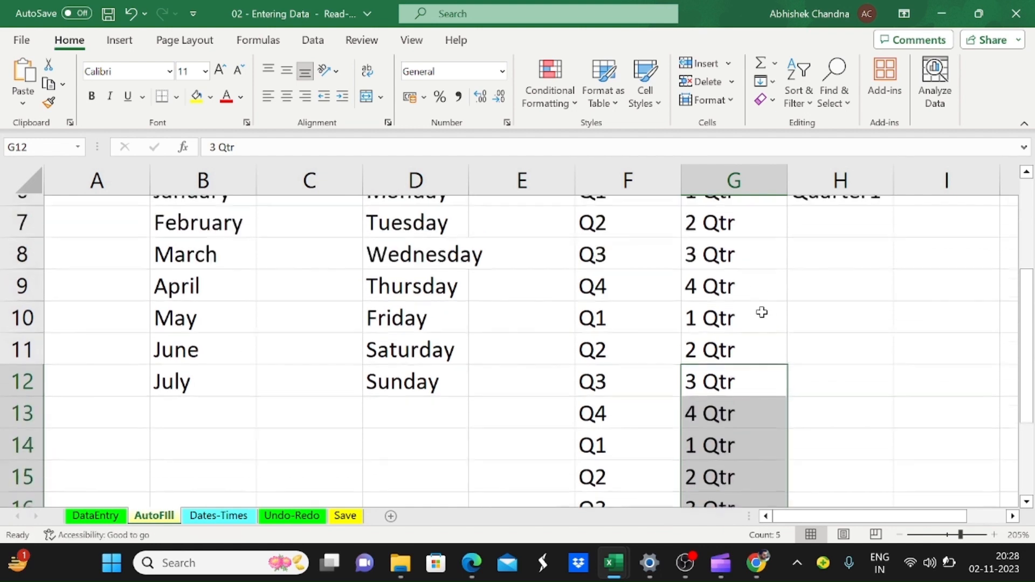
pyautogui.click(757, 398)
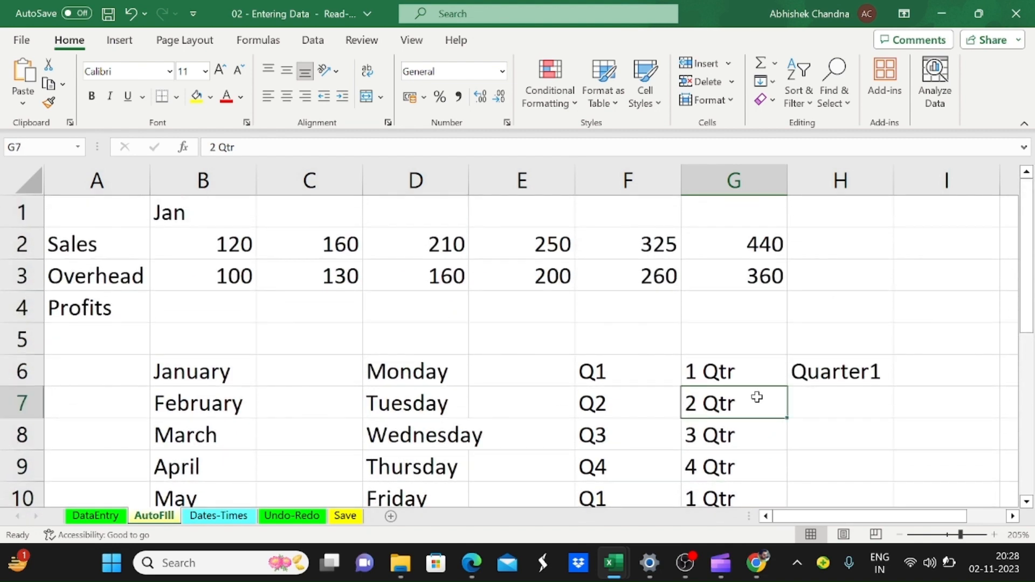
pyautogui.hotkey('ctrl', 'Down')
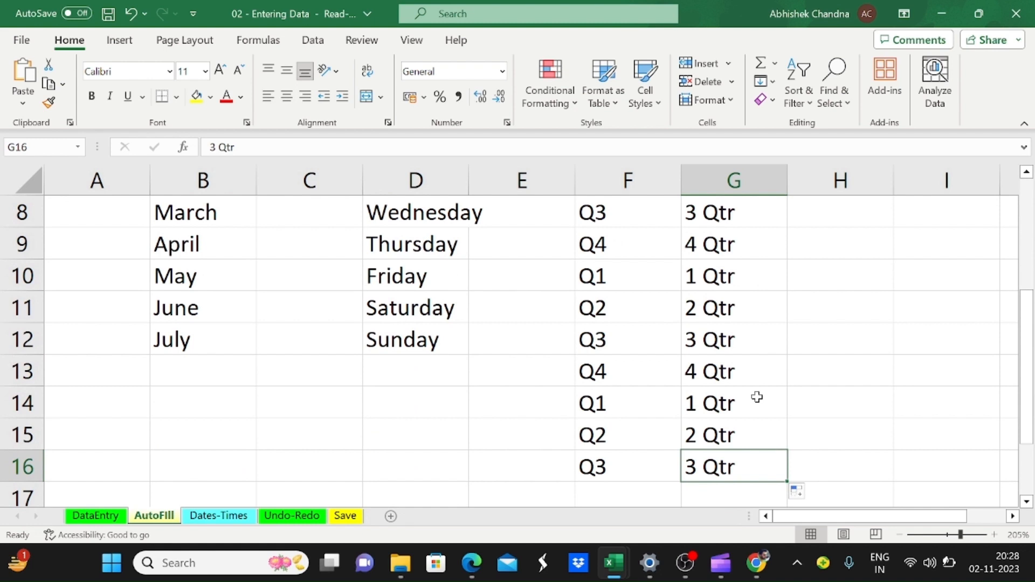
pyautogui.press('Right')
pyautogui.hotkey('ctrl', 'Up')
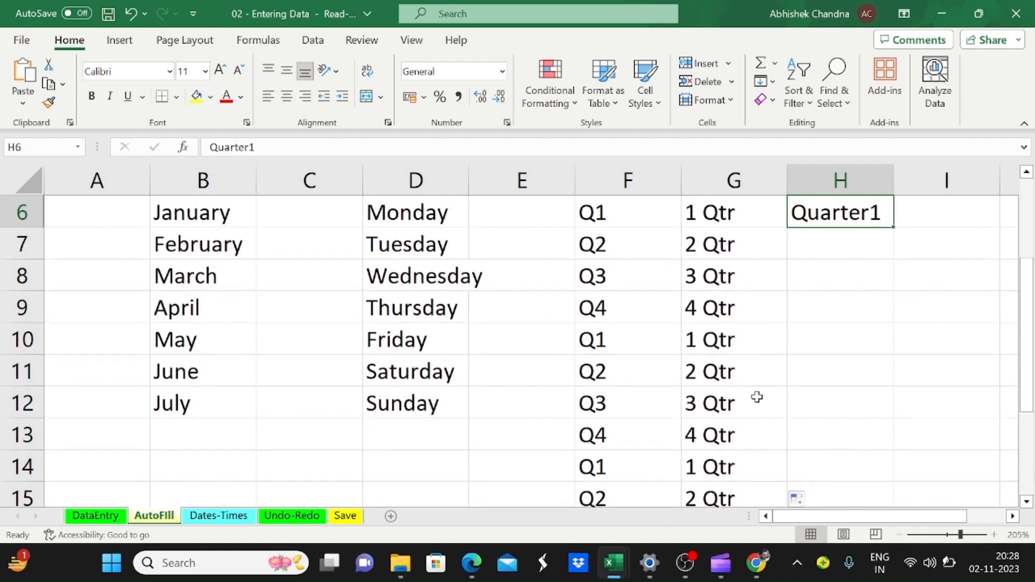
pyautogui.doubleClick(893, 229)
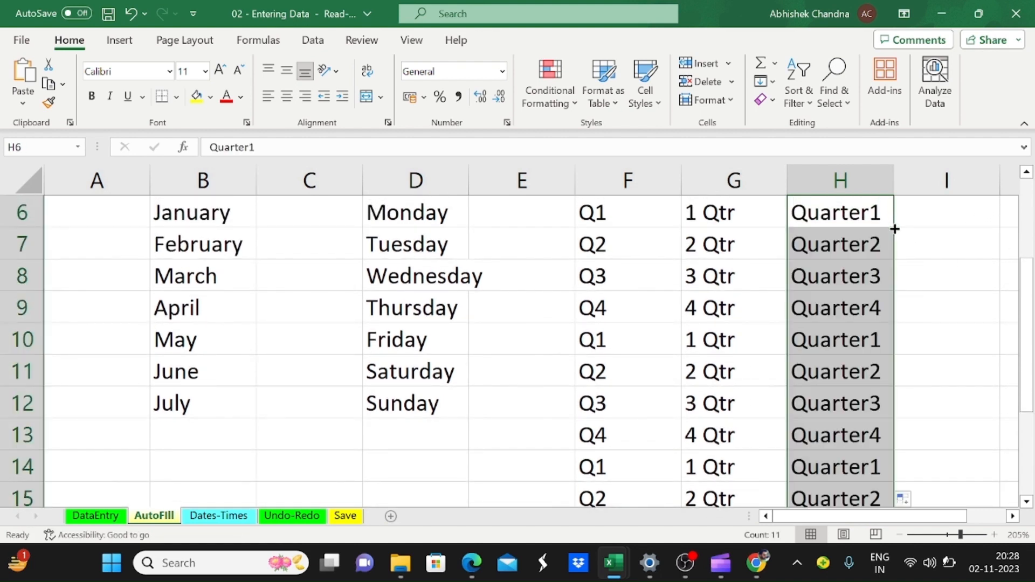
pyautogui.press('Up')
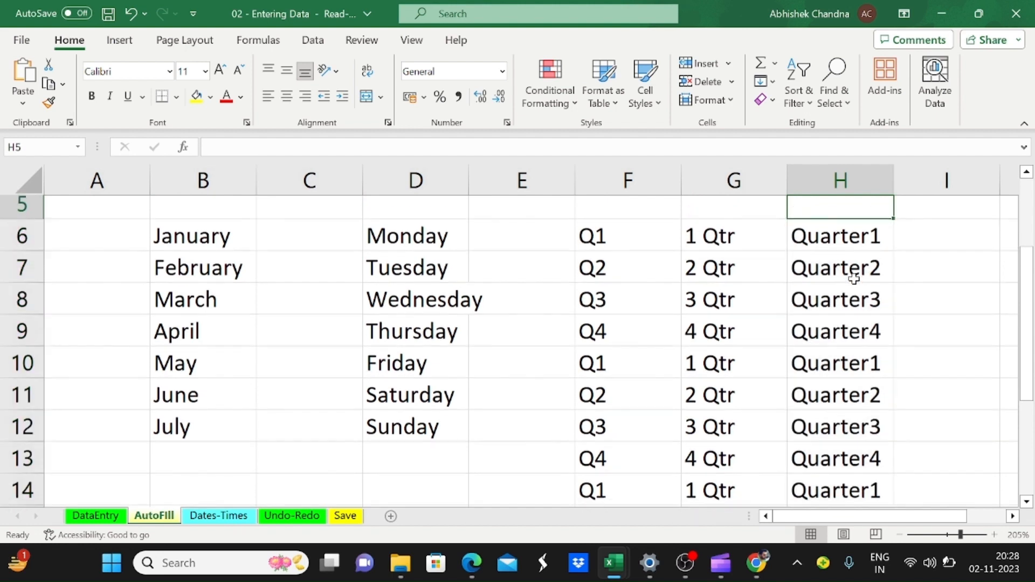
pyautogui.press('Down')
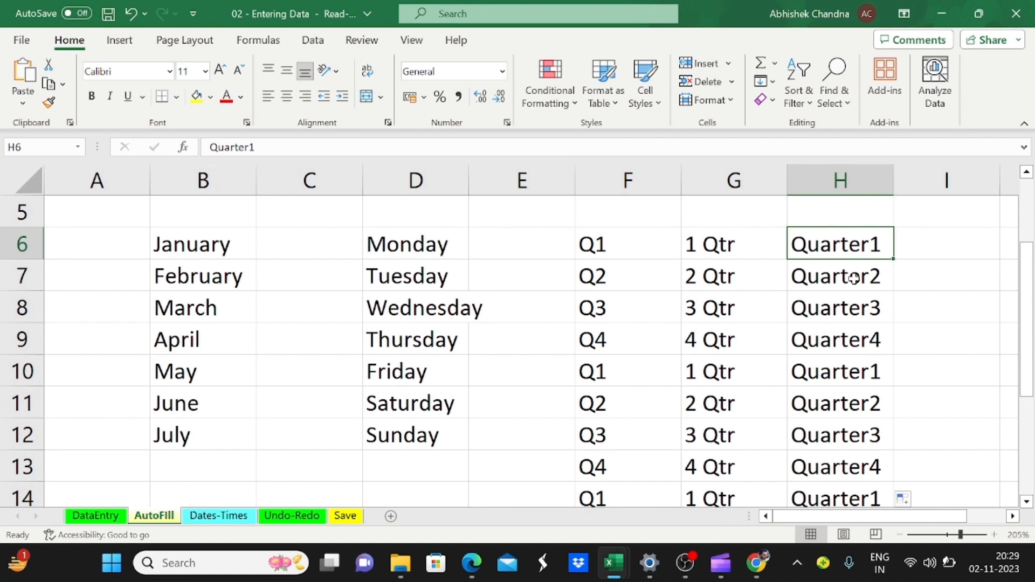
# Step: Dismiss the low-battery alerts and enter the odd numbers 1, 3, 5 and 7 down cells J6 to J9
pyautogui.press('Right')
pyautogui.press('Right')
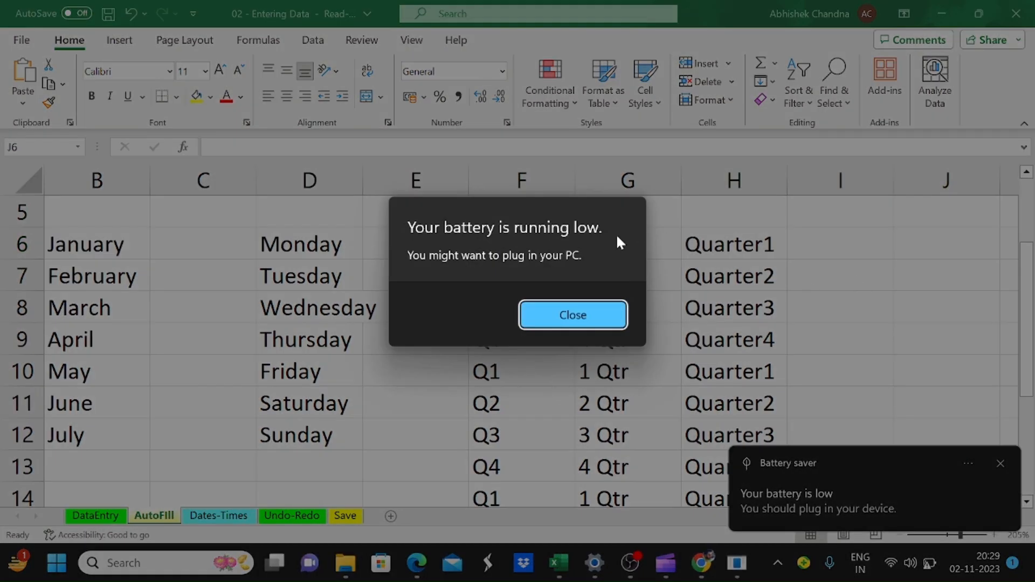
pyautogui.click(569, 326)
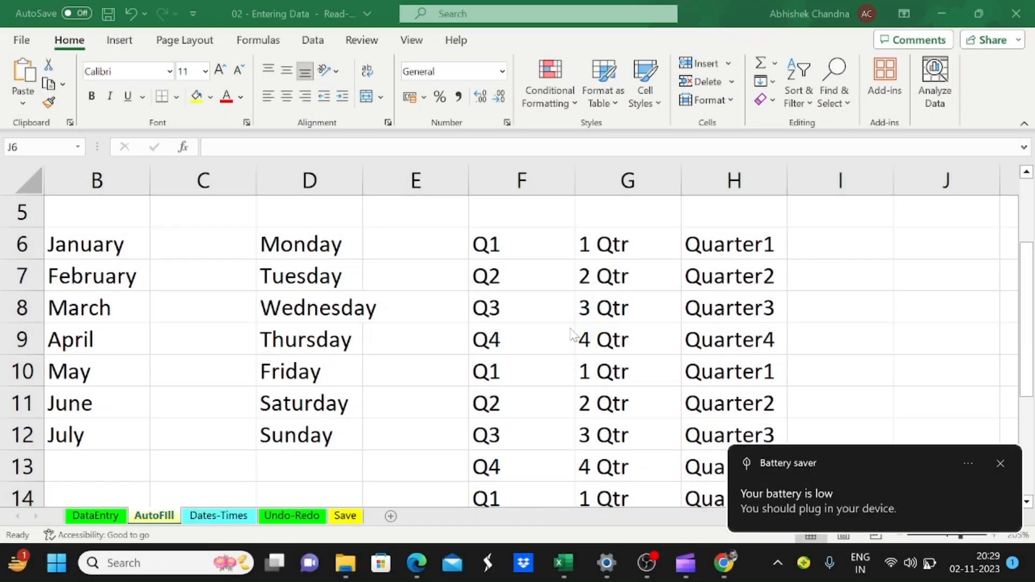
pyautogui.click(1001, 463)
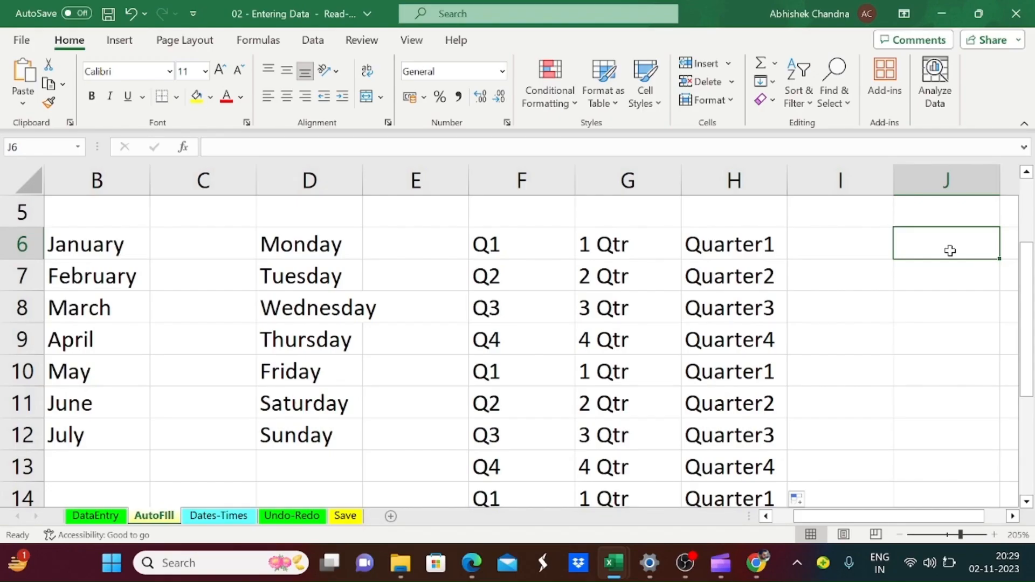
pyautogui.write('1')
pyautogui.press('Return')
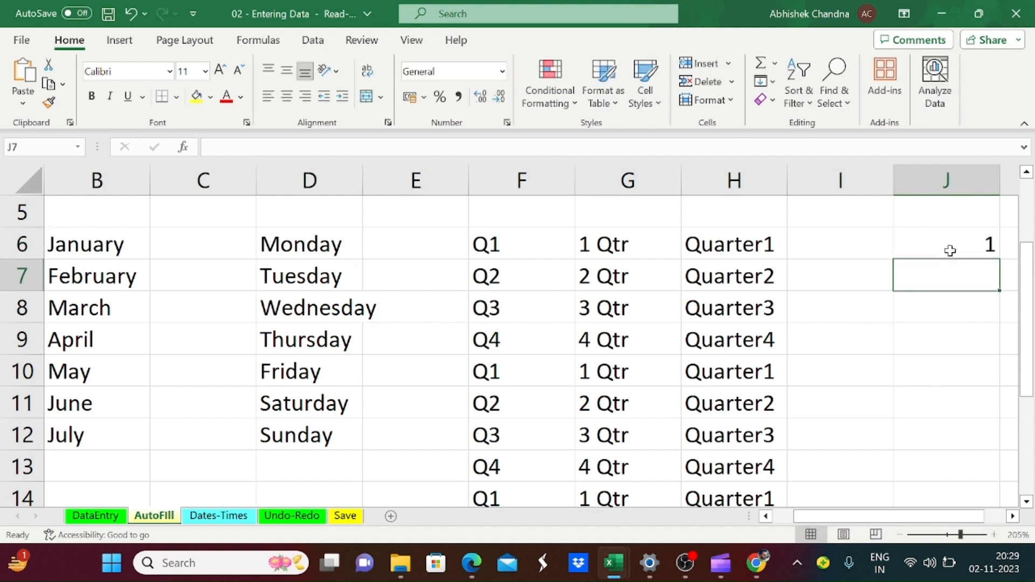
pyautogui.write('3')
pyautogui.press('Return')
pyautogui.write('5')
pyautogui.press('Return')
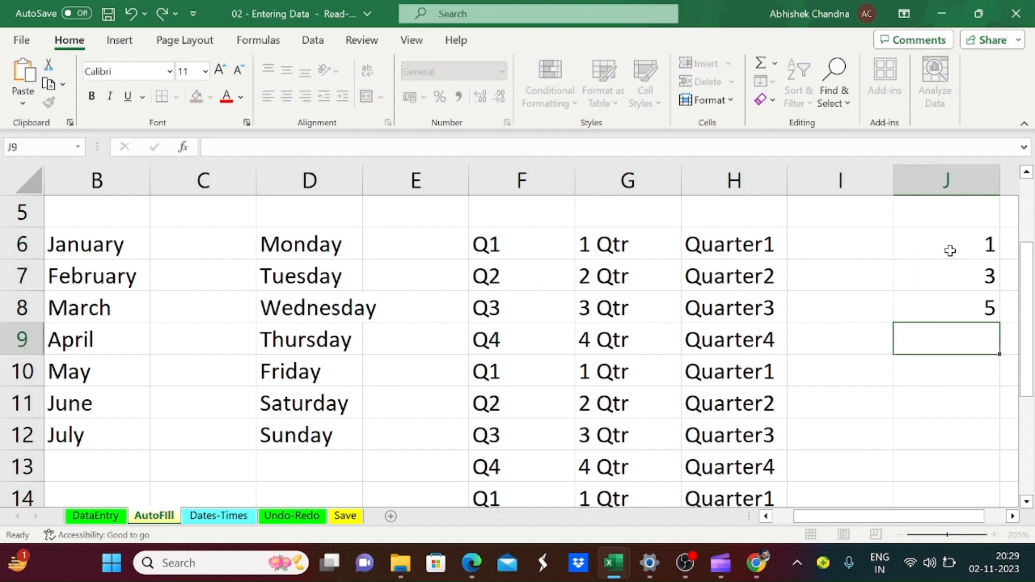
pyautogui.write('7')
pyautogui.press('Return')
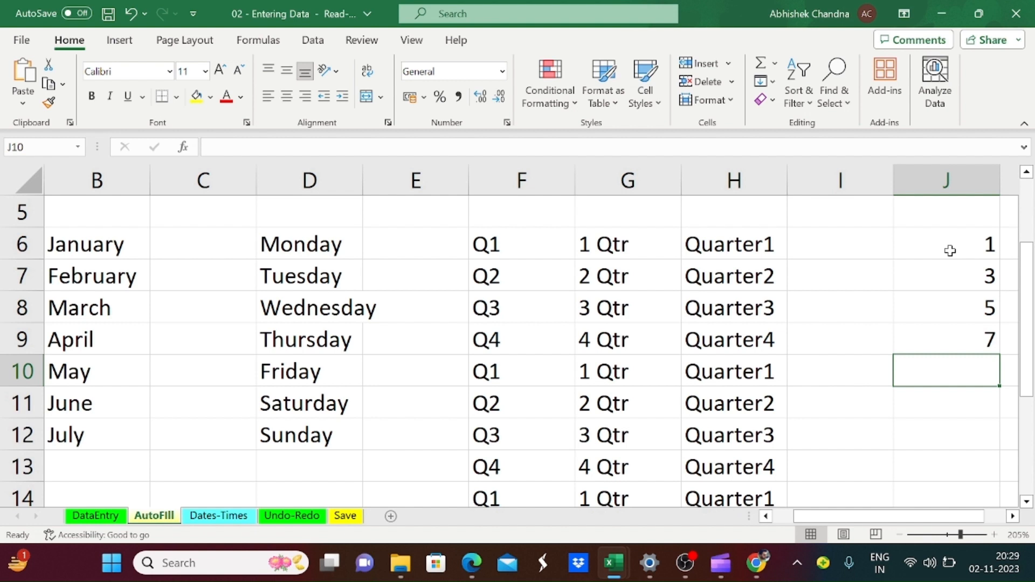
# Step: Select the numbers in J6 to J9 and autofill their pattern down to 21 in J16
pyautogui.press('Up')
pyautogui.press('Up')
pyautogui.press('Up')
pyautogui.press('Up')
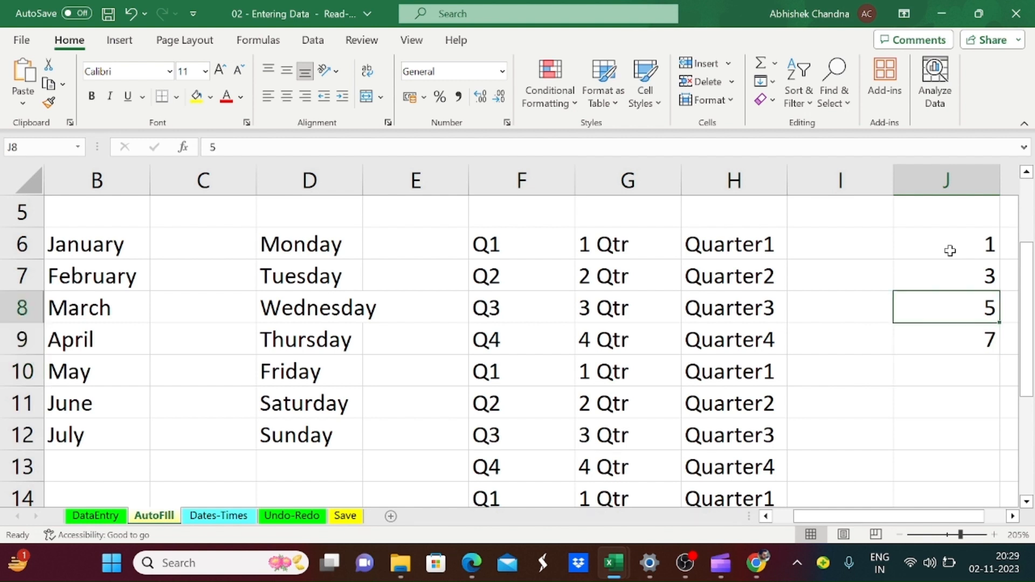
pyautogui.hotkey('shift', 'Down')
pyautogui.hotkey('shift', 'Down')
pyautogui.hotkey('shift', 'Down')
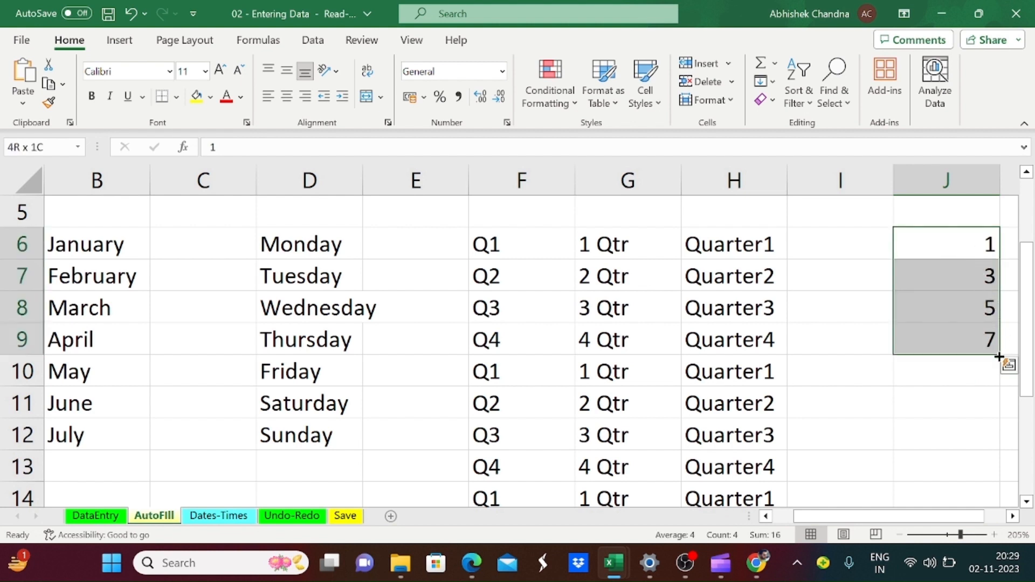
pyautogui.moveTo(998, 357); pyautogui.dragTo(977, 441)
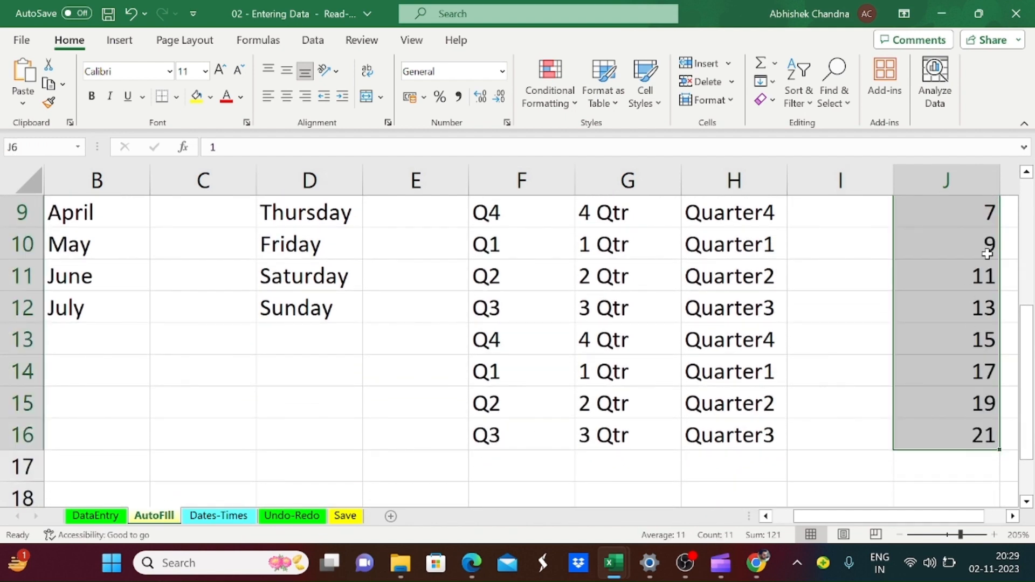
pyautogui.hotkey('ctrl', 'Up')
pyautogui.hotkey('ctrl', 'Down')
pyautogui.hotkey('ctrl', 'Down')
pyautogui.hotkey('ctrl', 'Up')
pyautogui.hotkey('ctrl', 'Down')
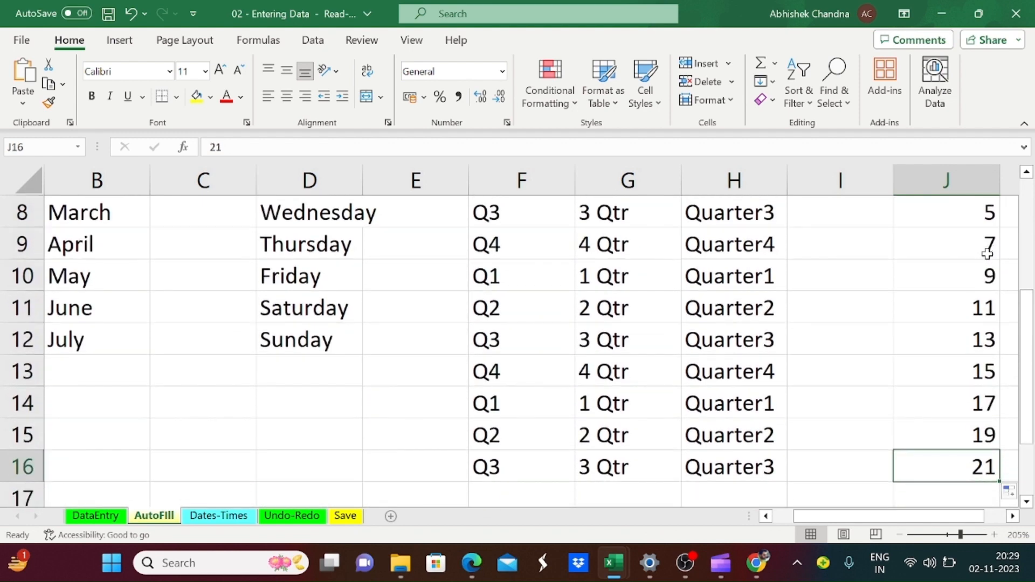
pyautogui.hotkey('ctrl', 'Up')
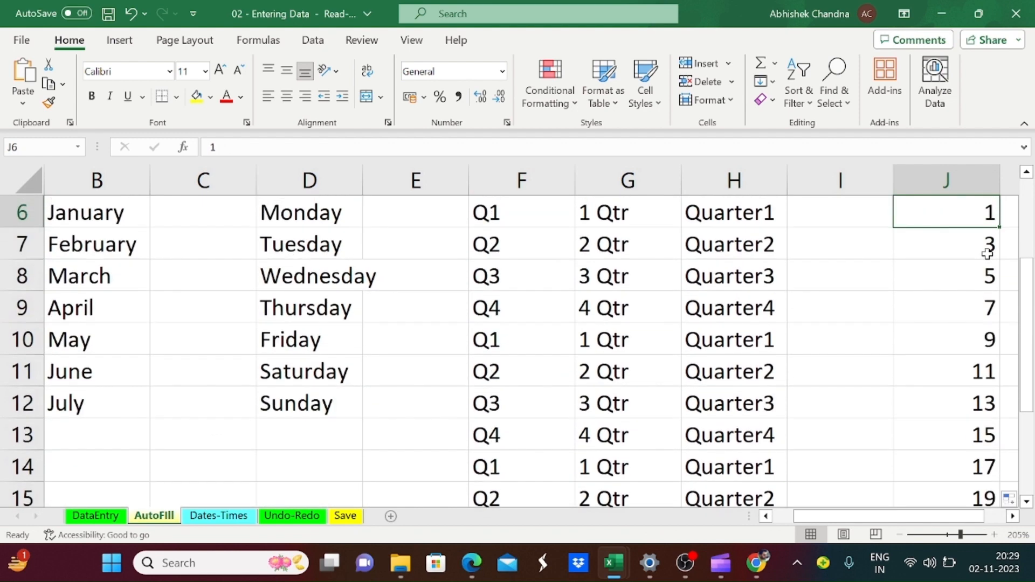